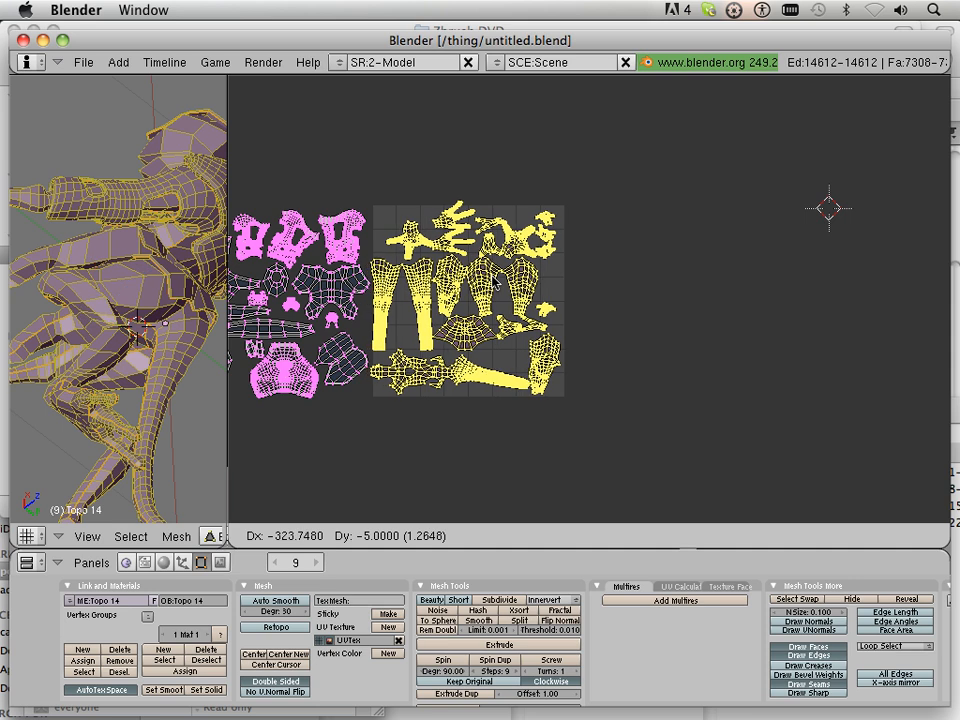
Place the whole selected group of UV islands within the UV tile, nudging it slightly downward.
{"action": "left_click", "coordinate": [496, 284]}
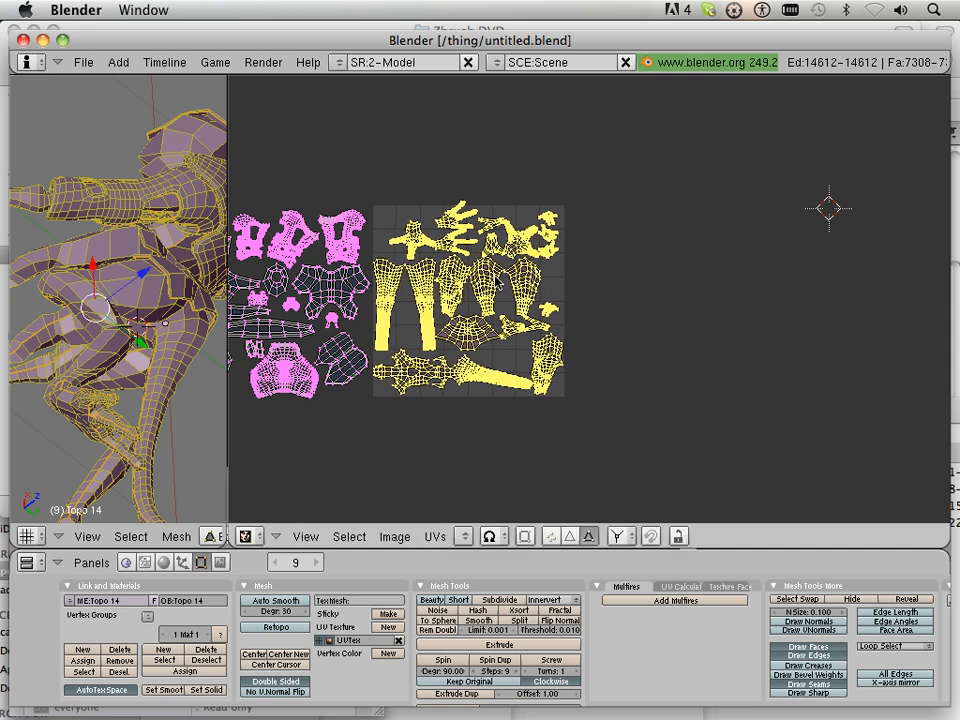
{"action": "scroll", "coordinate": [490, 285], "scroll_direction": "up", "scroll_amount": 3}
{"action": "middle_click_drag", "start_coordinate": [490, 286], "coordinate": [733, 200]}
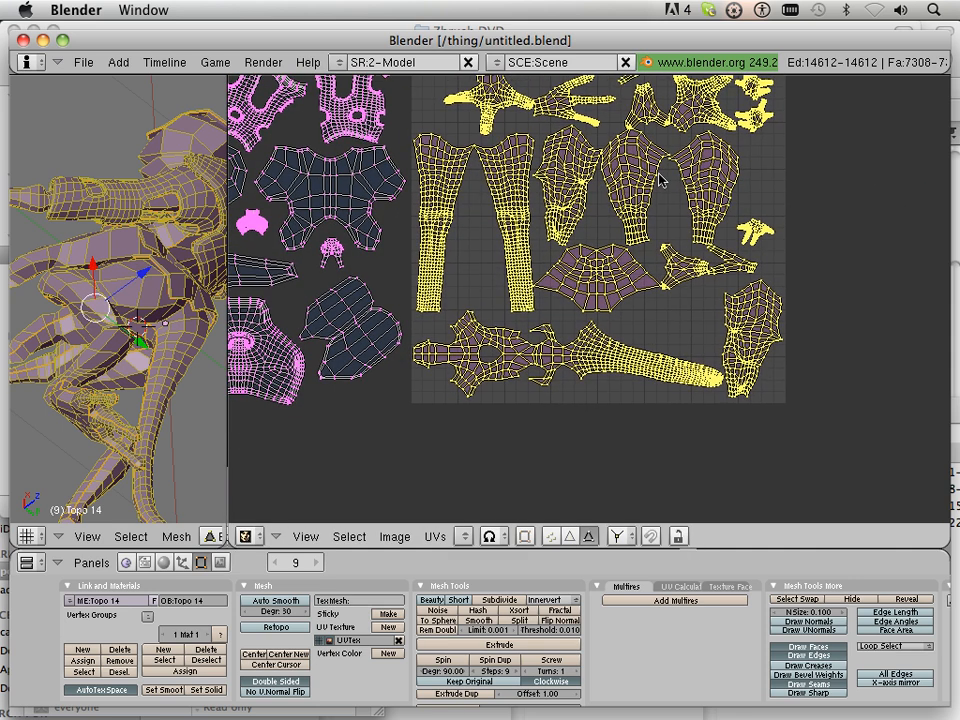
{"action": "middle_click_drag", "start_coordinate": [658, 168], "coordinate": [641, 188]}
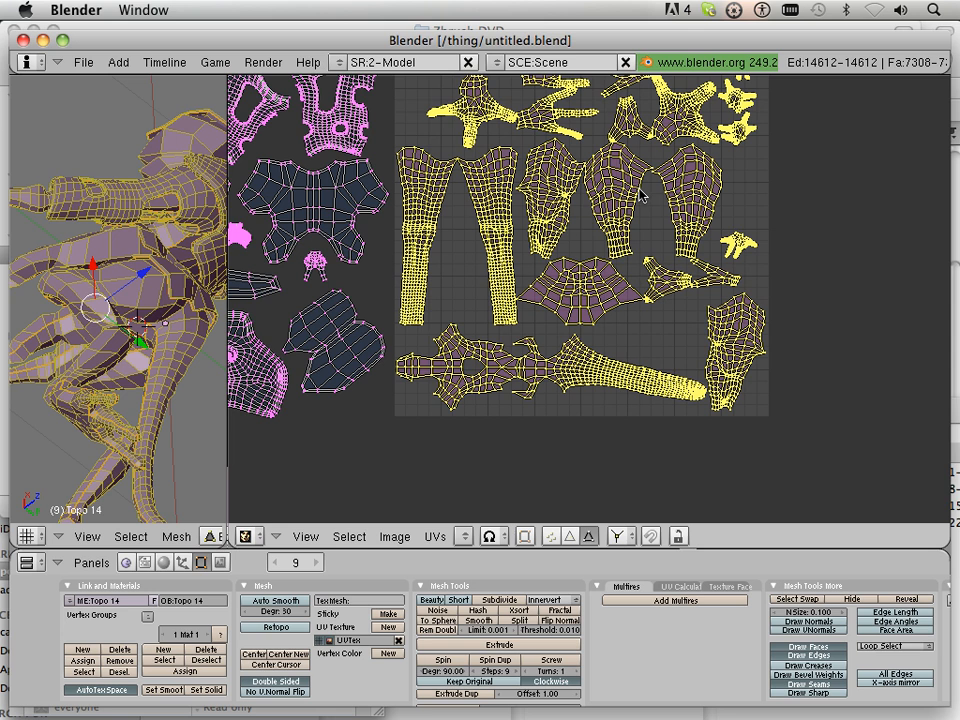
{"action": "key", "text": "g"}
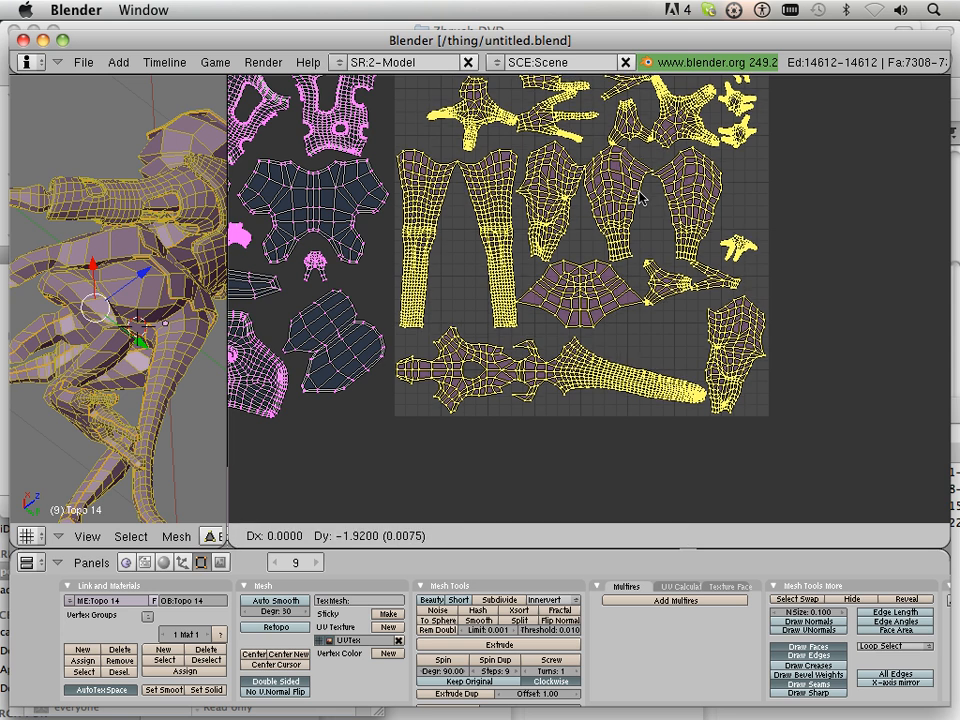
{"action": "left_click", "coordinate": [641, 197]}
Rotate the upper three-fingered hand island counter-clockwise and move it down-left beside the cross-shaped foot island.
{"action": "middle_click_drag", "start_coordinate": [581, 146], "coordinate": [590, 315]}
{"action": "scroll", "coordinate": [589, 313], "scroll_direction": "up", "scroll_amount": 3}
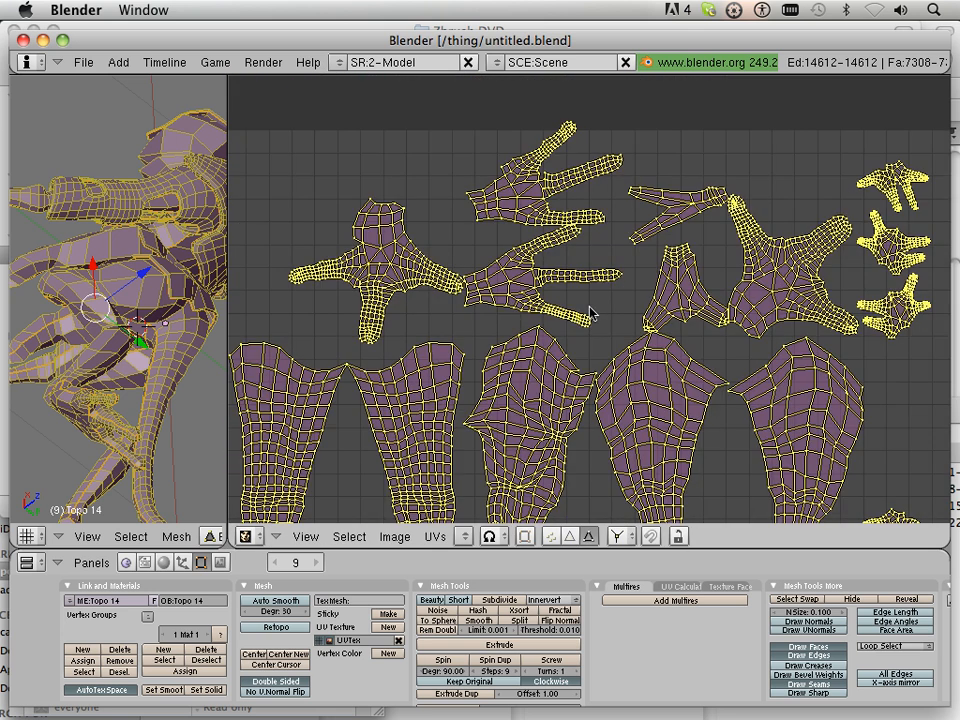
{"action": "middle_click_drag", "start_coordinate": [540, 211], "coordinate": [704, 259]}
{"action": "right_click", "coordinate": [677, 256]}
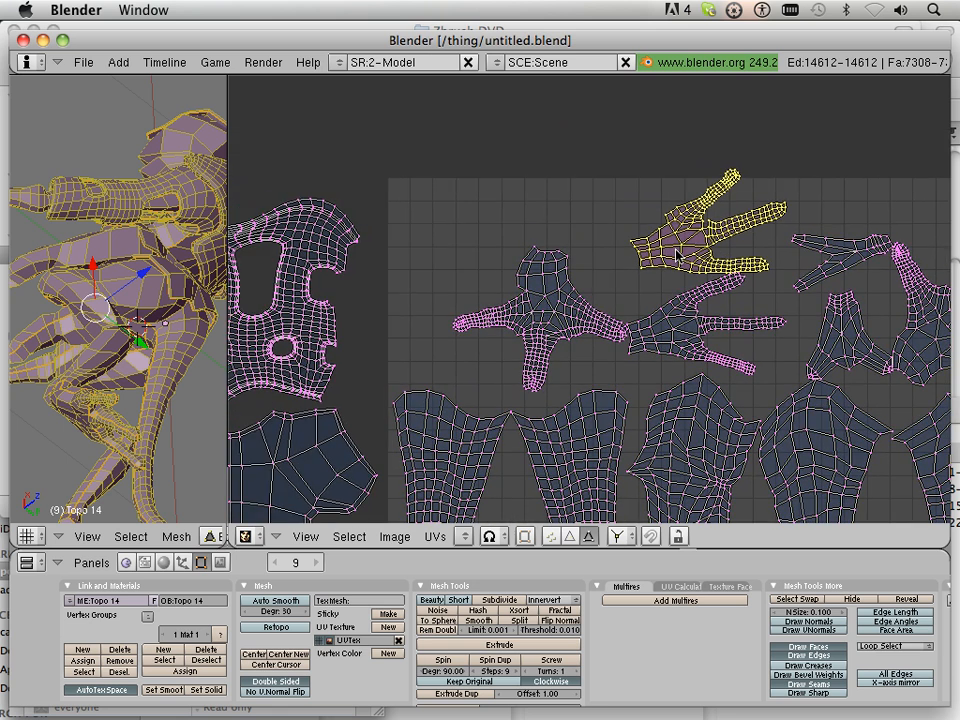
{"action": "key", "text": "r"}
{"action": "left_click", "coordinate": [702, 259]}
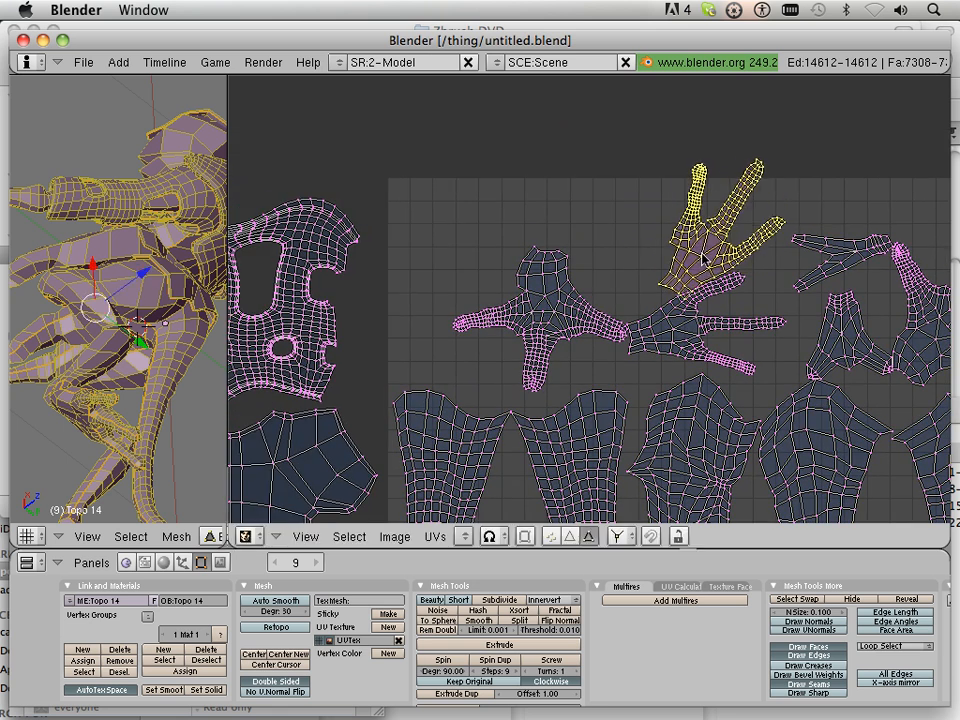
{"action": "key", "text": "g"}
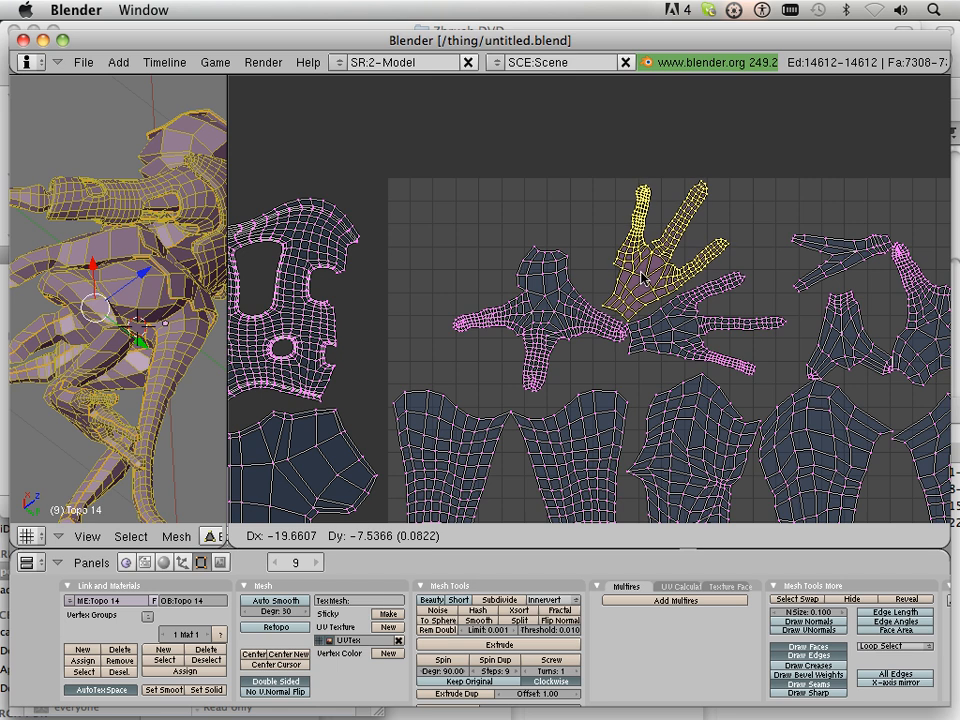
{"action": "left_click", "coordinate": [642, 276]}
Open a gap between the cross-shaped island and the lower hand island by shifting the first down-left and the second rightward.
{"action": "right_click", "coordinate": [580, 325]}
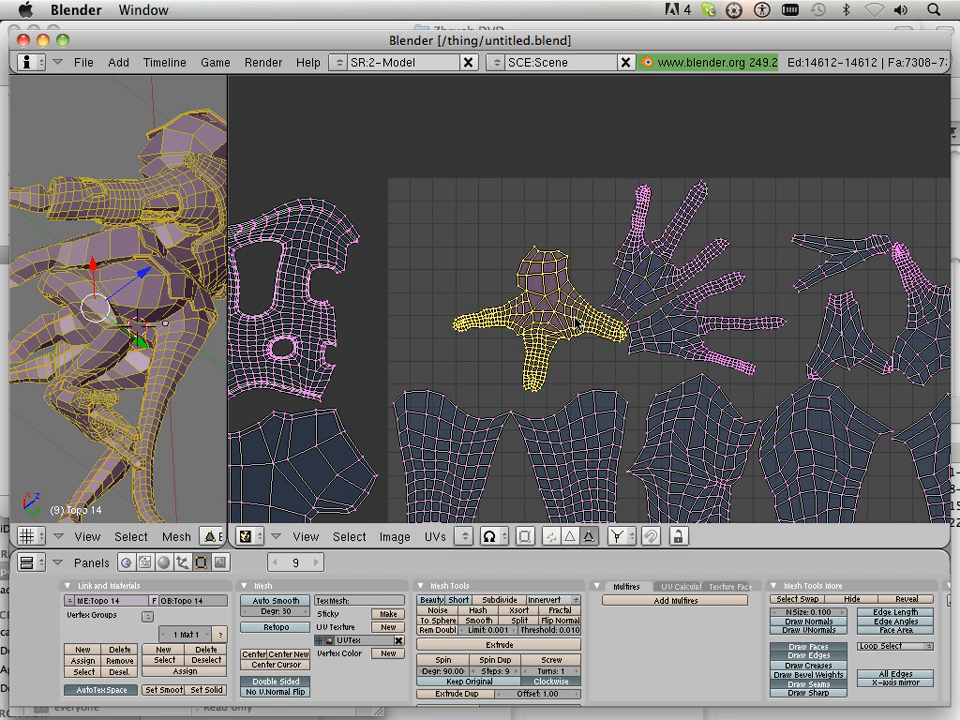
{"action": "key", "text": "g"}
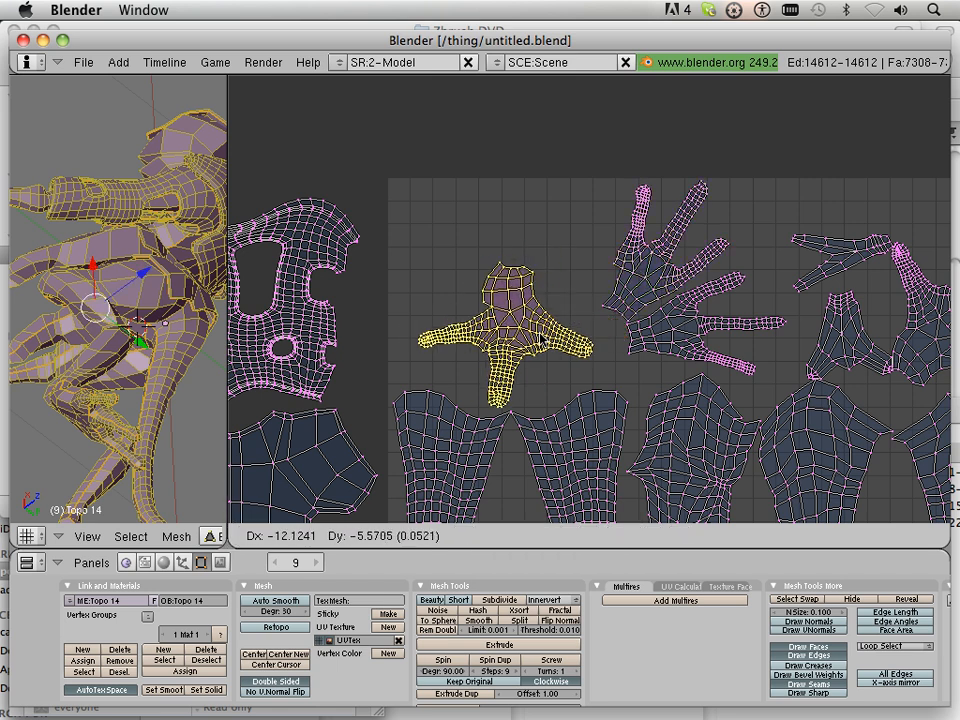
{"action": "left_click", "coordinate": [531, 343]}
{"action": "right_click", "coordinate": [675, 337]}
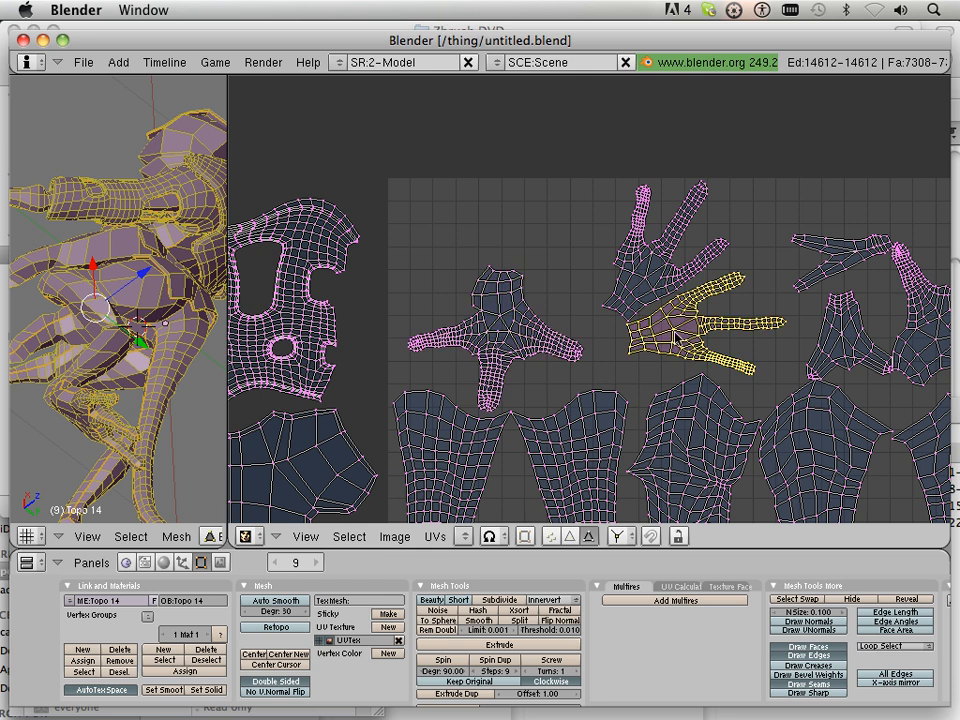
{"action": "key", "text": "g"}
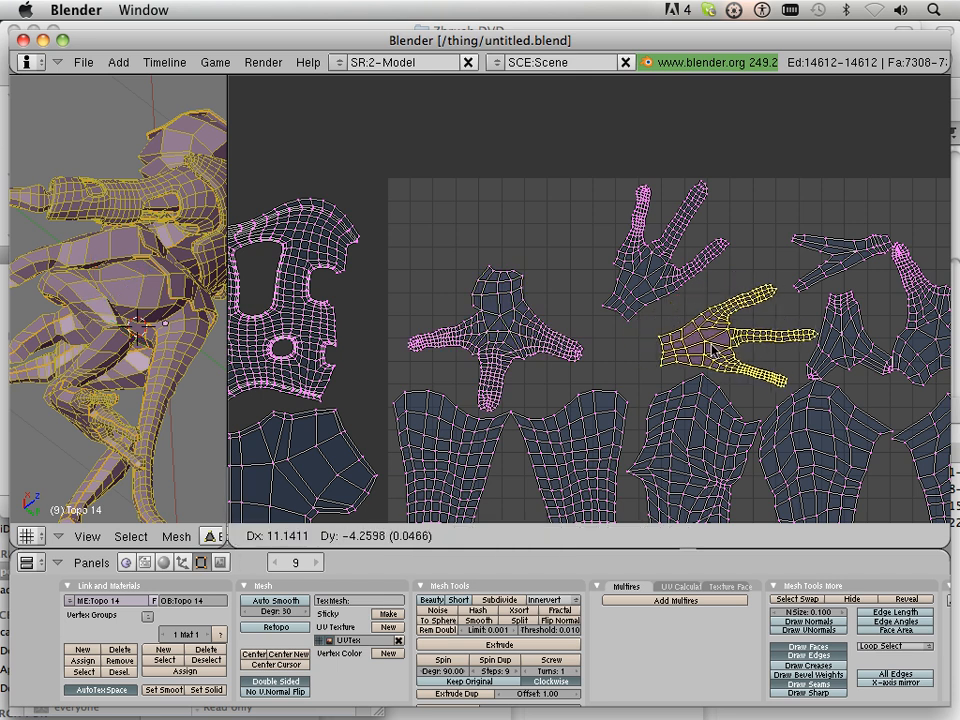
{"action": "left_click", "coordinate": [703, 347]}
Rotate the upper hand island about -40° so its fingers point up, and fit it into the gap beside the cross-shaped island.
{"action": "right_click", "coordinate": [643, 284]}
{"action": "key", "text": "g"}
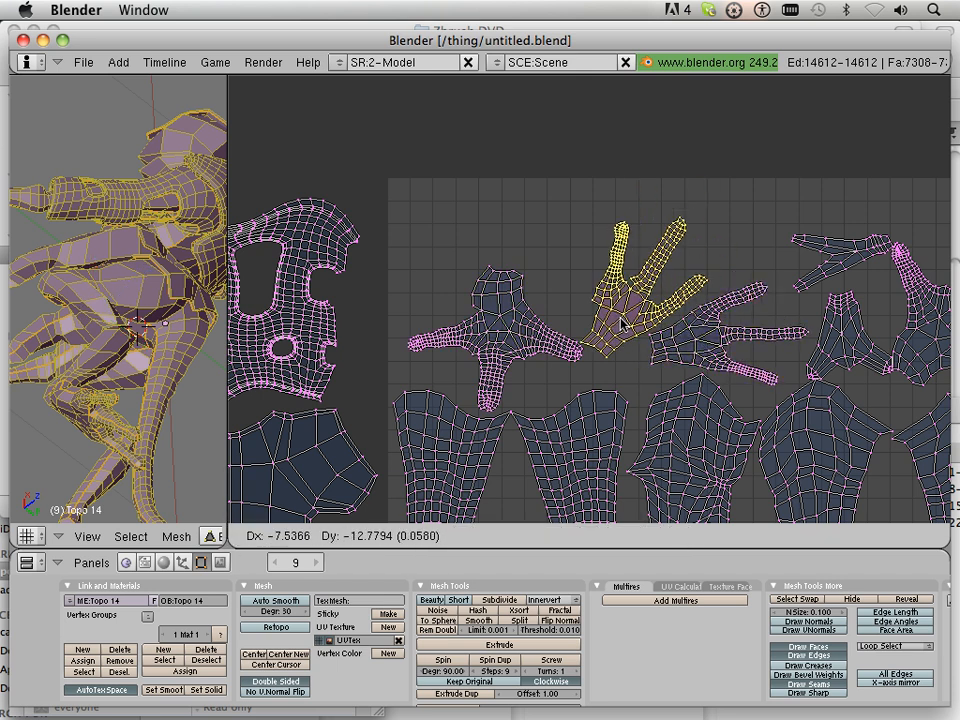
{"action": "key", "text": "r"}
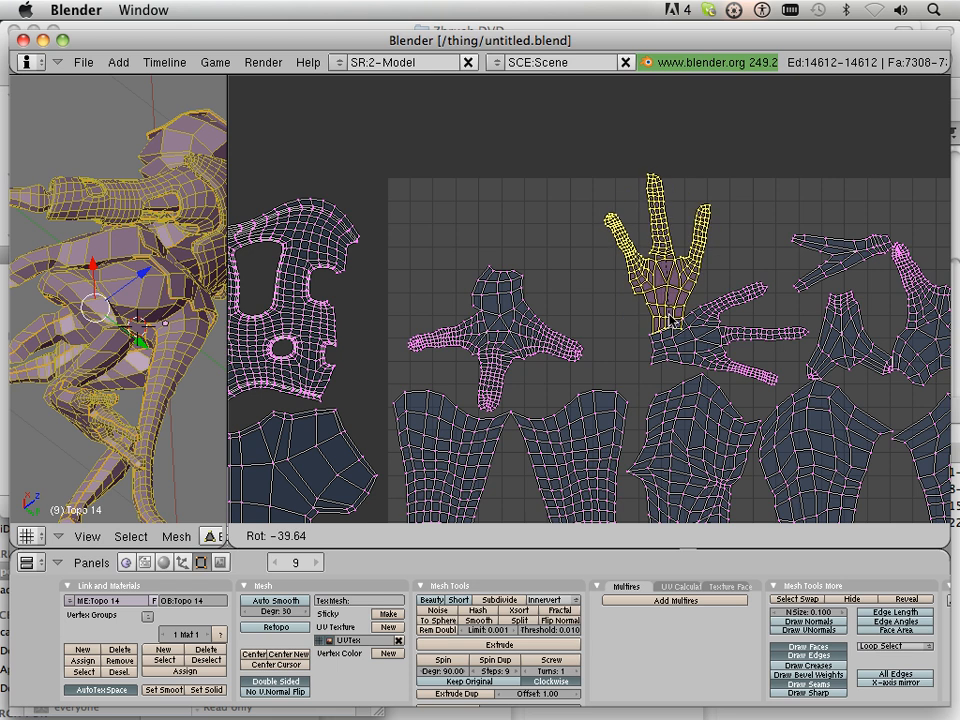
{"action": "left_click", "coordinate": [671, 320]}
{"action": "key", "text": "g"}
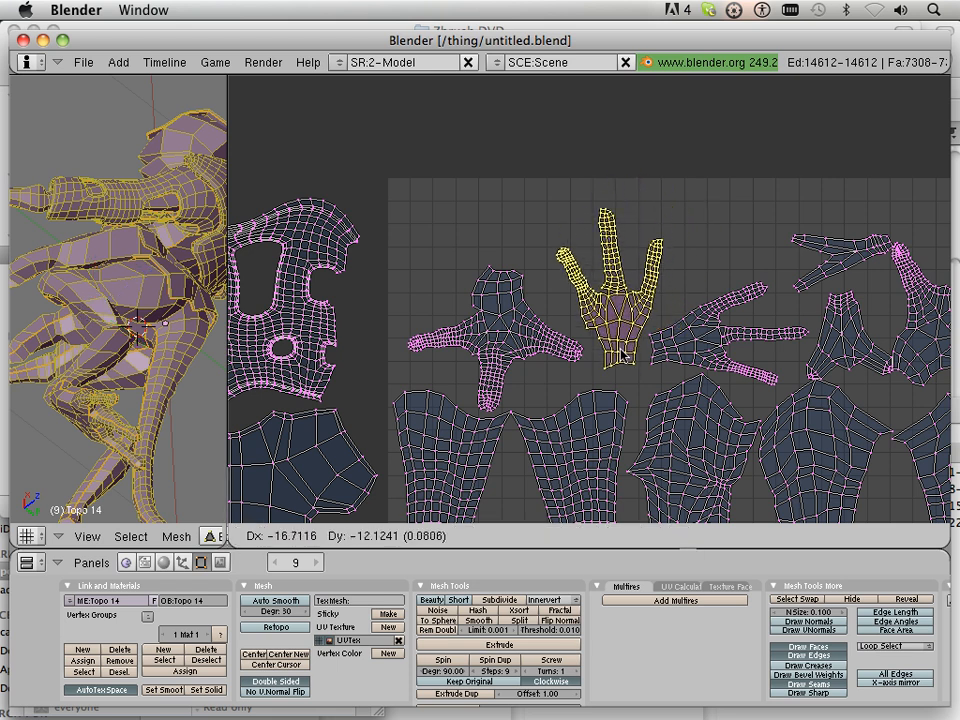
{"action": "left_click", "coordinate": [628, 368]}
Move the narrow forked island from the tile's upper row to the empty space above the tail island.
{"action": "middle_click_drag", "start_coordinate": [890, 406], "coordinate": [686, 203]}
{"action": "scroll", "coordinate": [681, 279], "scroll_direction": "down", "scroll_amount": 3}
{"action": "scroll", "coordinate": [676, 232], "scroll_direction": "up", "scroll_amount": 2}
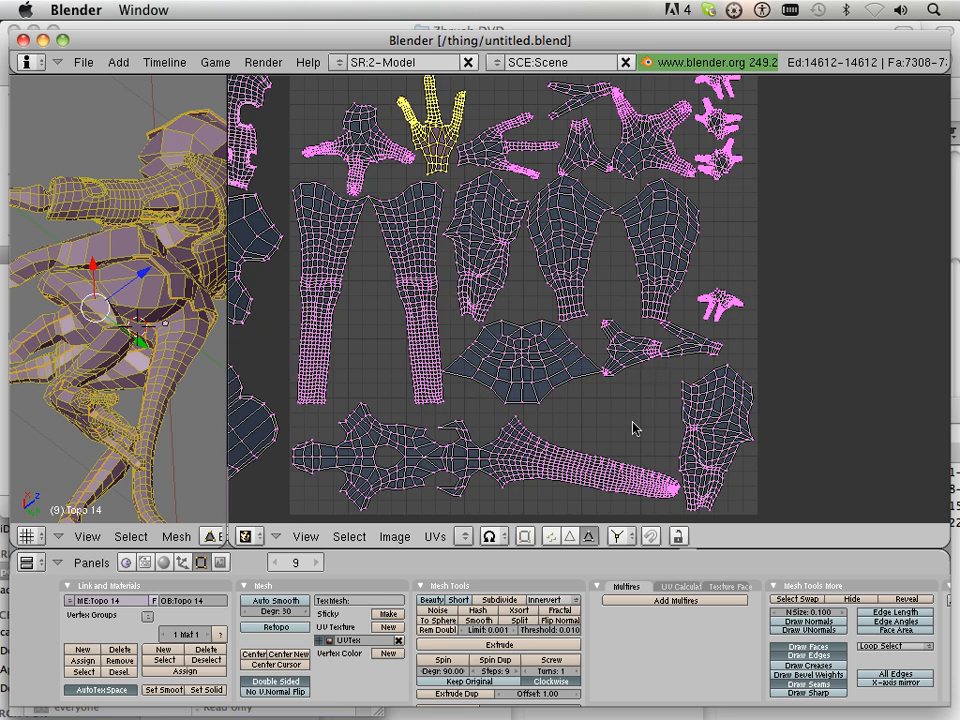
{"action": "key", "text": "l"}
{"action": "key", "text": "l"}
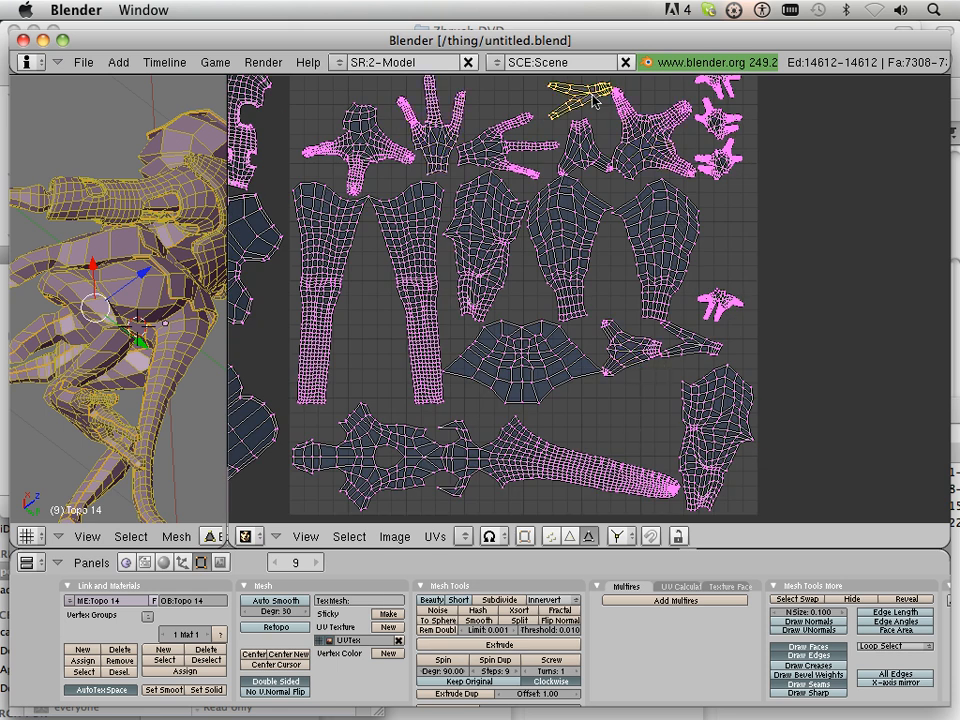
{"action": "key", "text": "g"}
{"action": "left_click", "coordinate": [608, 408]}
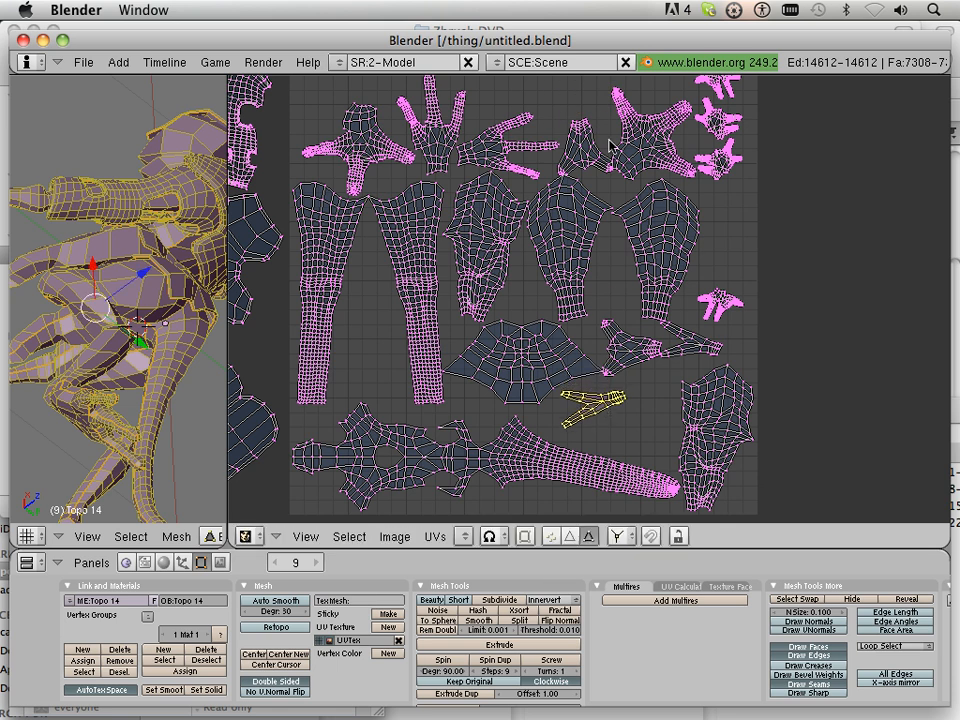
Move the two upper small clawed islands from the tile's corner, one above the tail tip and one between the long leg islands.
{"action": "key", "text": "l"}
{"action": "key", "text": "g"}
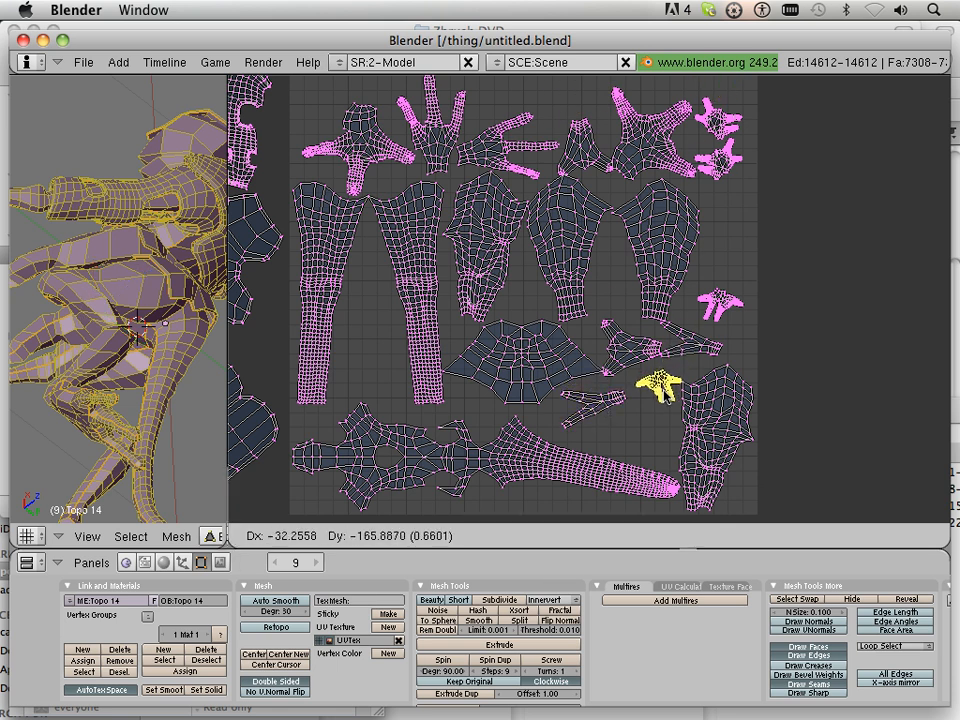
{"action": "left_click", "coordinate": [661, 390]}
{"action": "key", "text": "l"}
{"action": "key", "text": "g"}
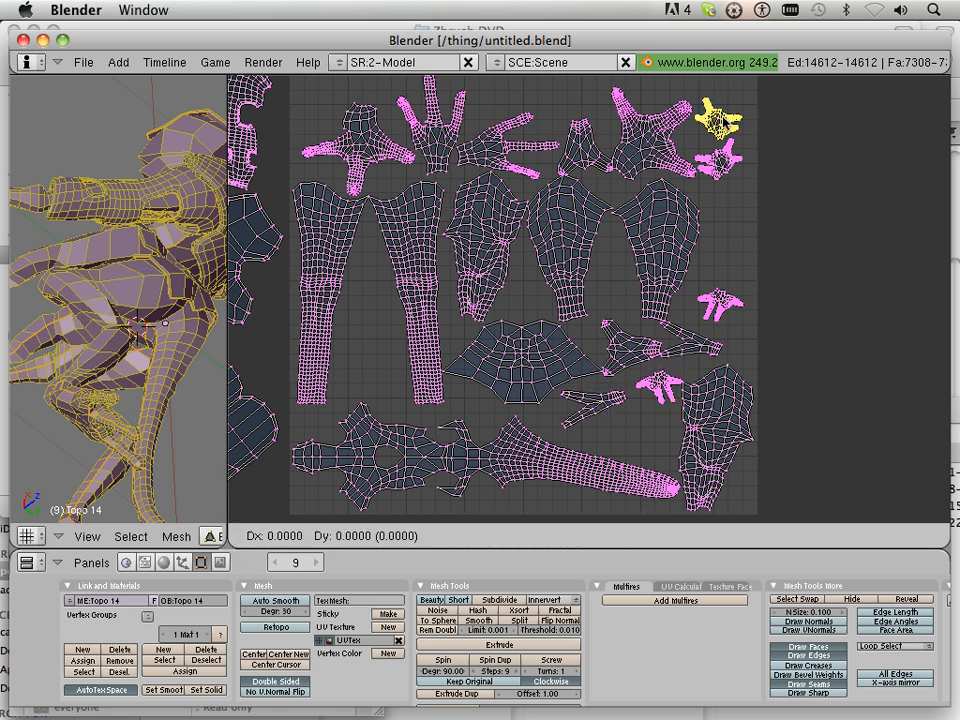
{"action": "left_click", "coordinate": [372, 291]}
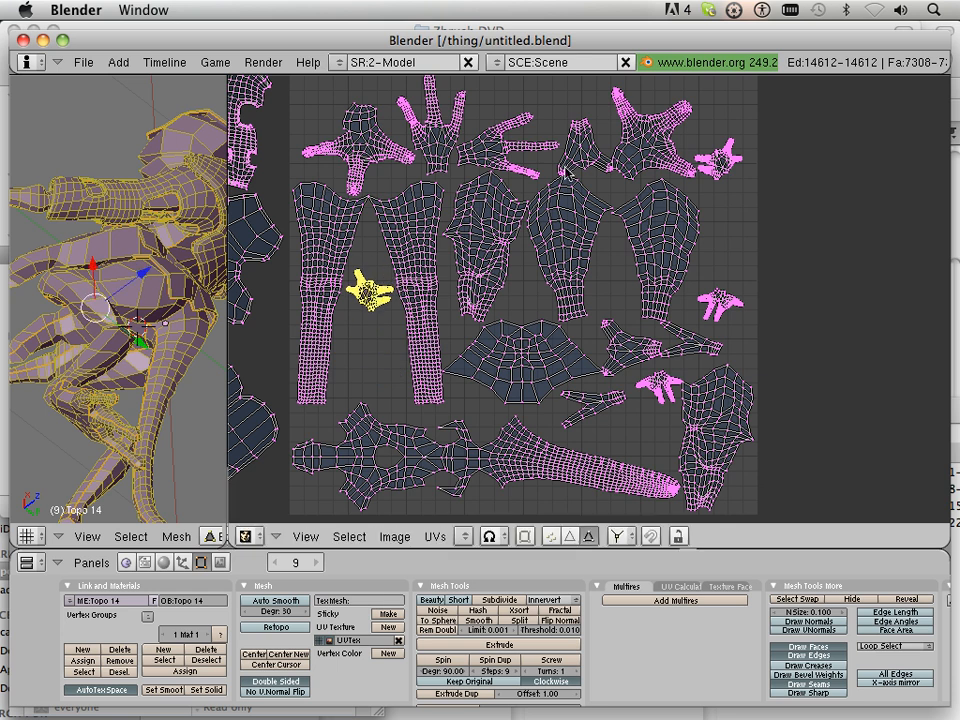
Move the third small clawed island between the two thigh islands and the upper triangular webbed island between the long leg islands.
{"action": "key", "text": "l"}
{"action": "key", "text": "g"}
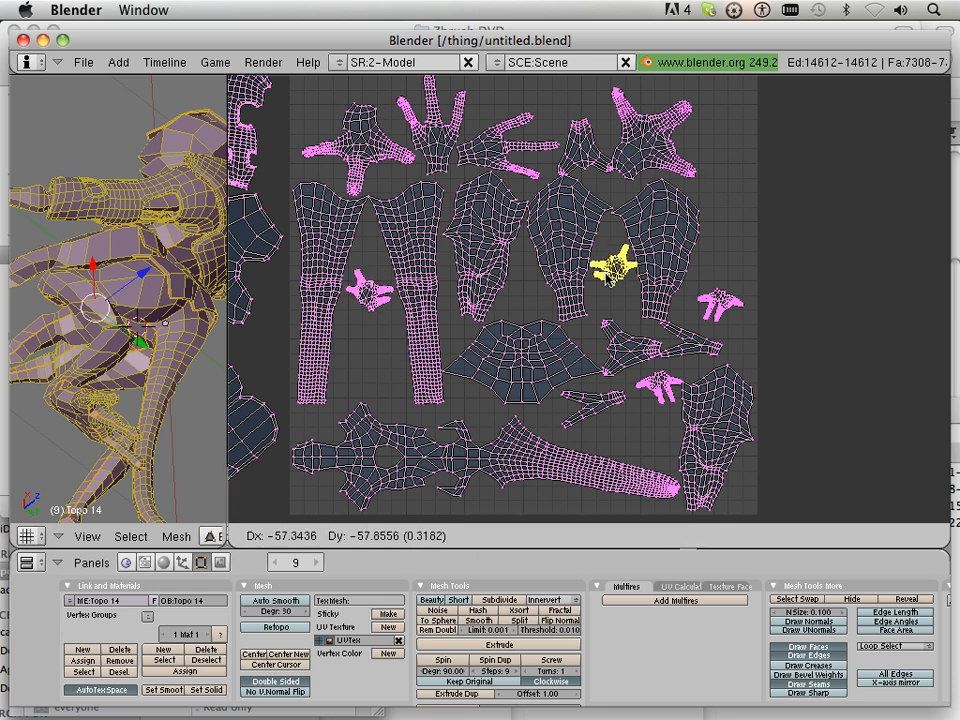
{"action": "left_click", "coordinate": [612, 285]}
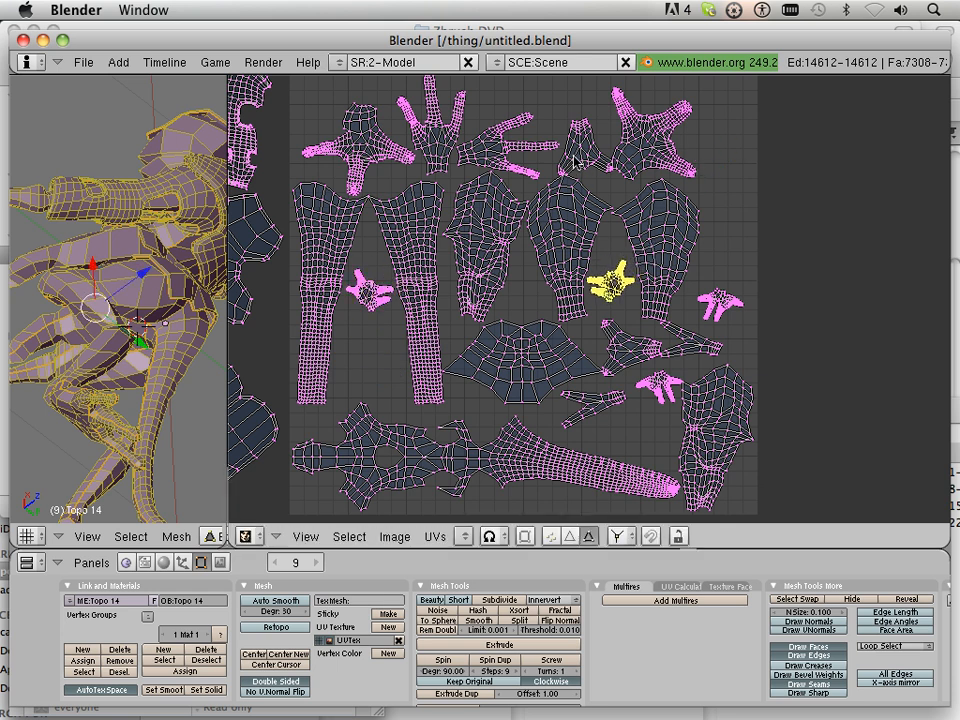
{"action": "key", "text": "l"}
{"action": "key", "text": "g"}
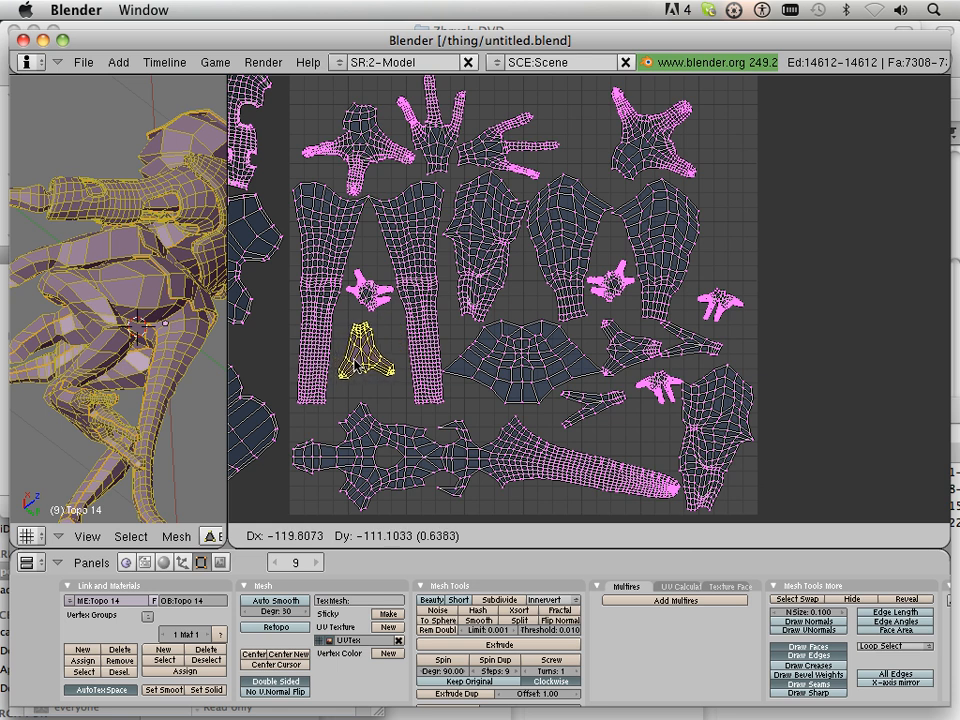
{"action": "left_click", "coordinate": [355, 366]}
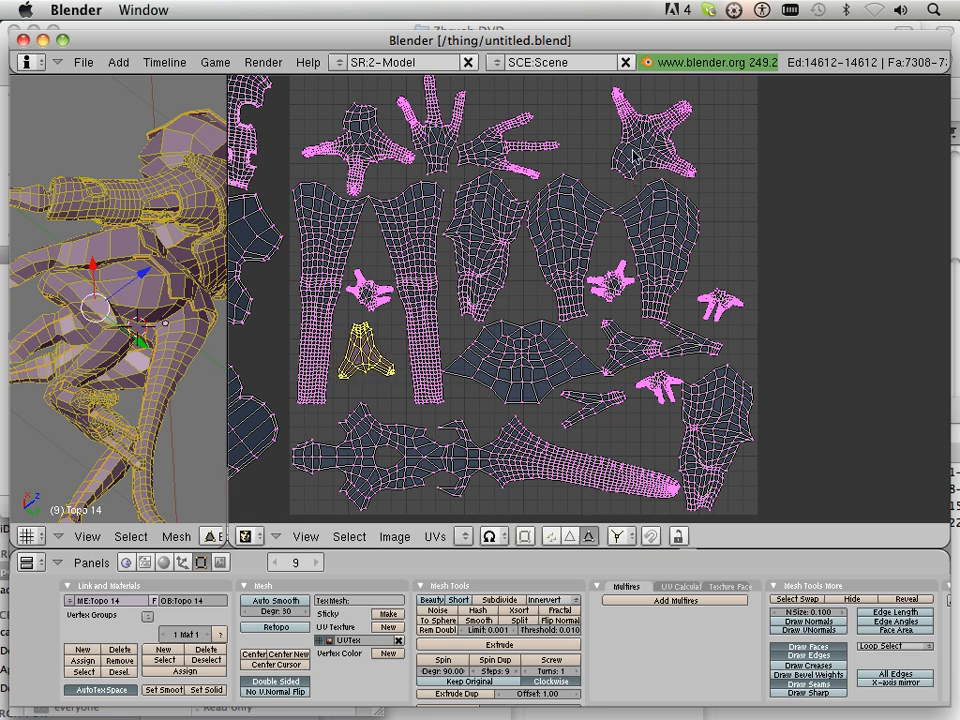
Rotate the upper four-pronged island about -45° so it stands upright, and move it left beside the sideways hand island.
{"action": "key", "text": "l"}
{"action": "key", "text": "g"}
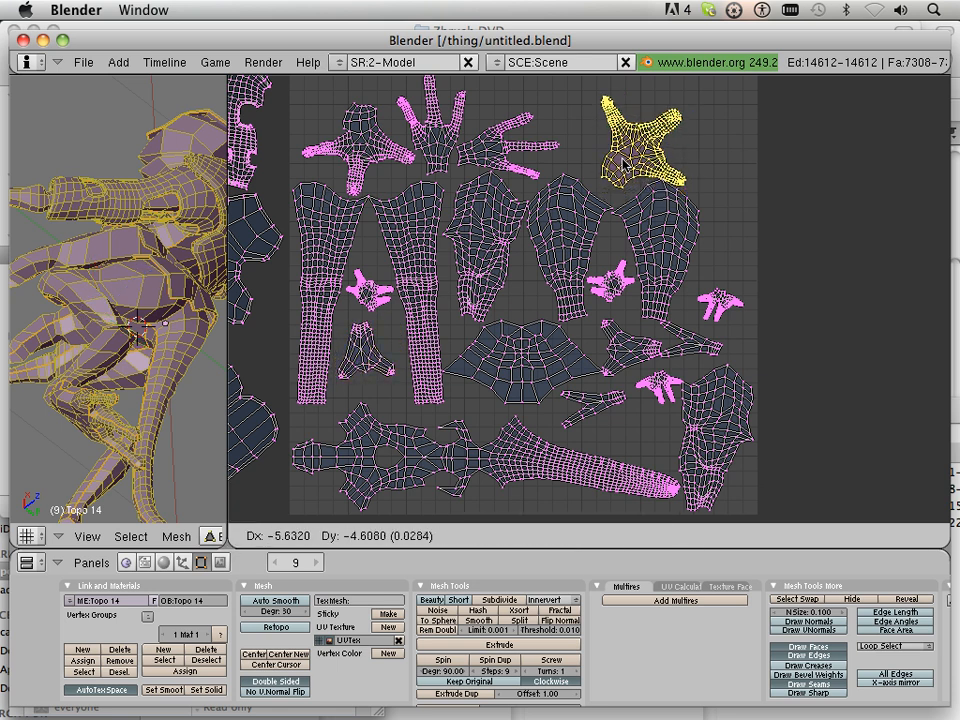
{"action": "left_click", "coordinate": [621, 162]}
{"action": "key", "text": "r"}
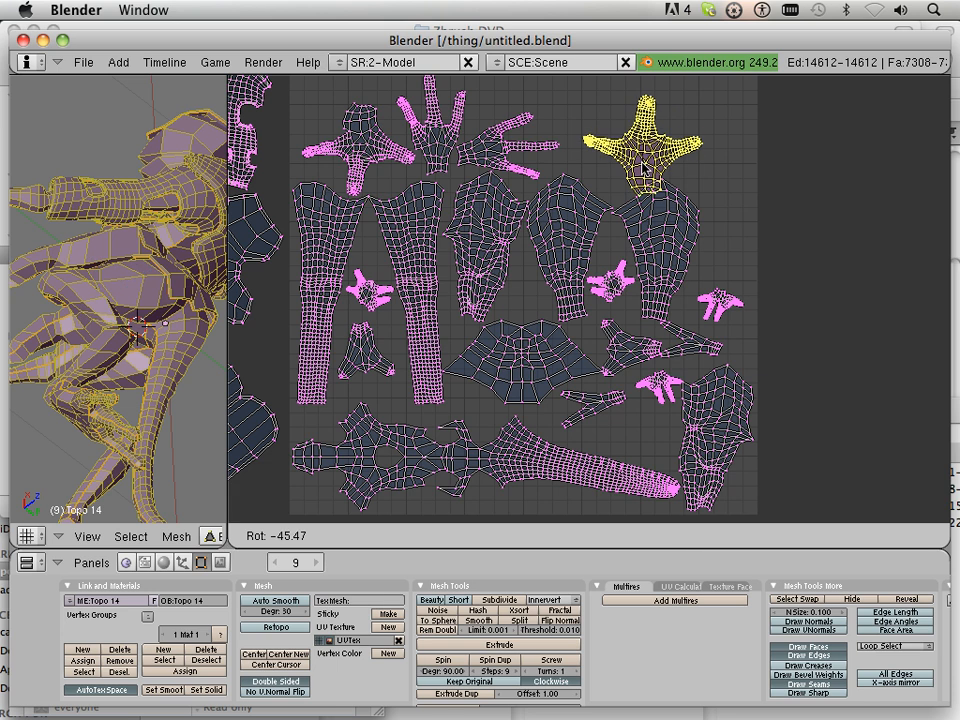
{"action": "left_click", "coordinate": [645, 168]}
{"action": "key", "text": "g"}
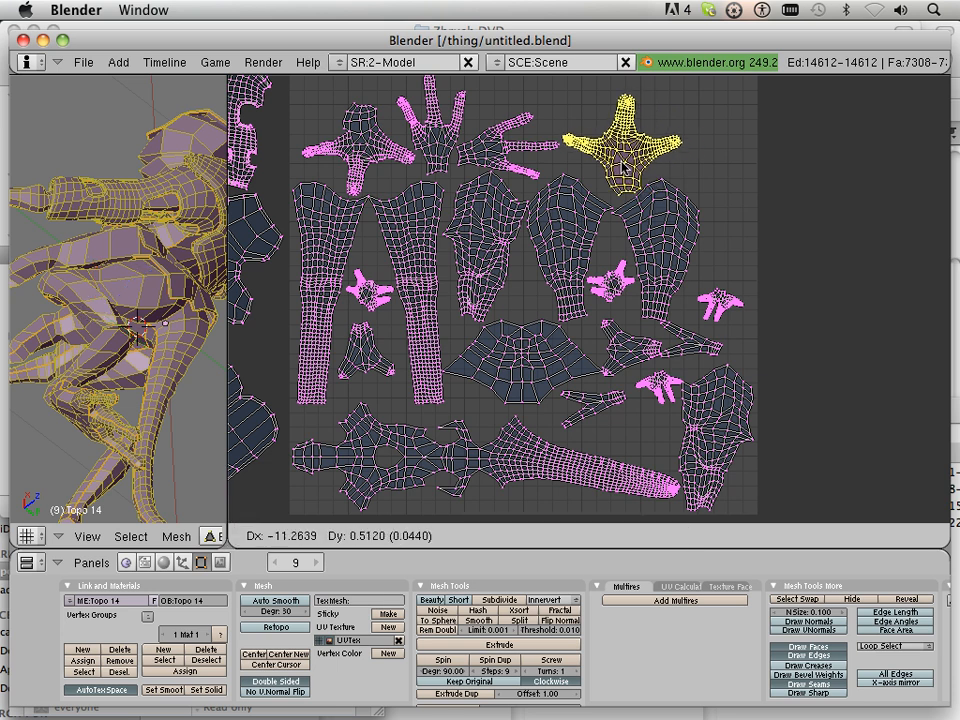
{"action": "left_click", "coordinate": [618, 170]}
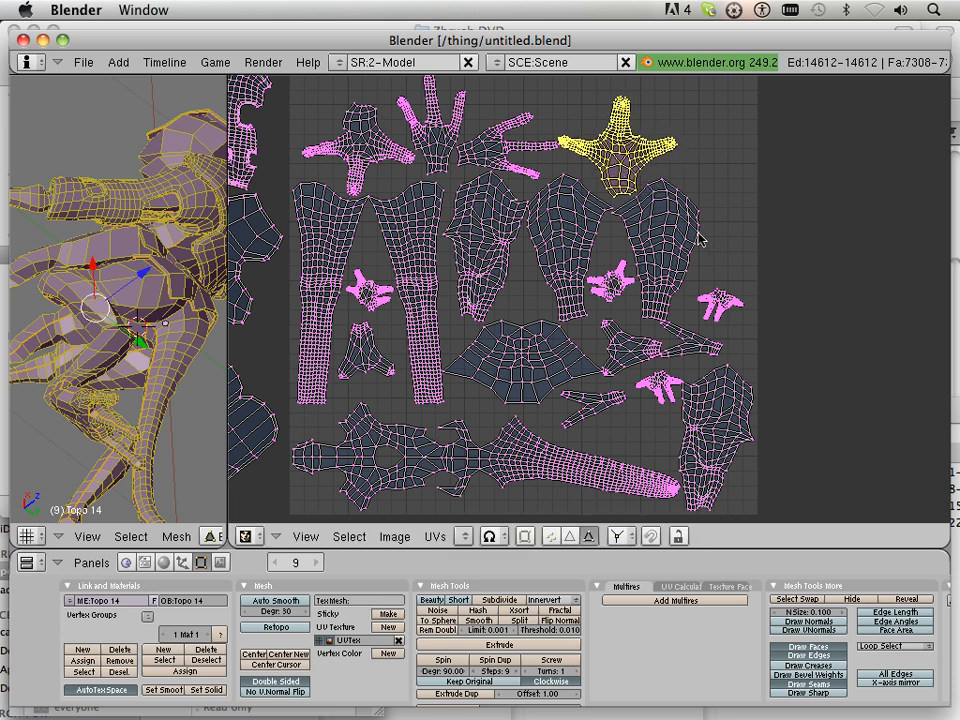
Move the remaining small clawed island from the tile's side edge to just below the one above the tail tip.
{"action": "middle_click_drag", "start_coordinate": [699, 238], "coordinate": [703, 298]}
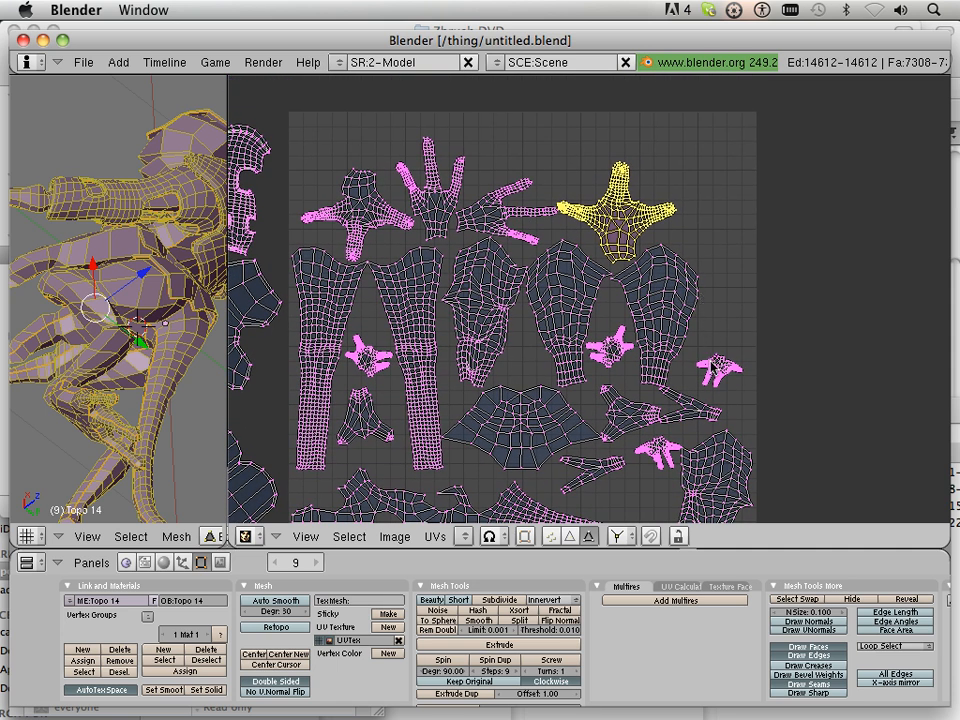
{"action": "right_click", "coordinate": [713, 368]}
{"action": "key", "text": "g"}
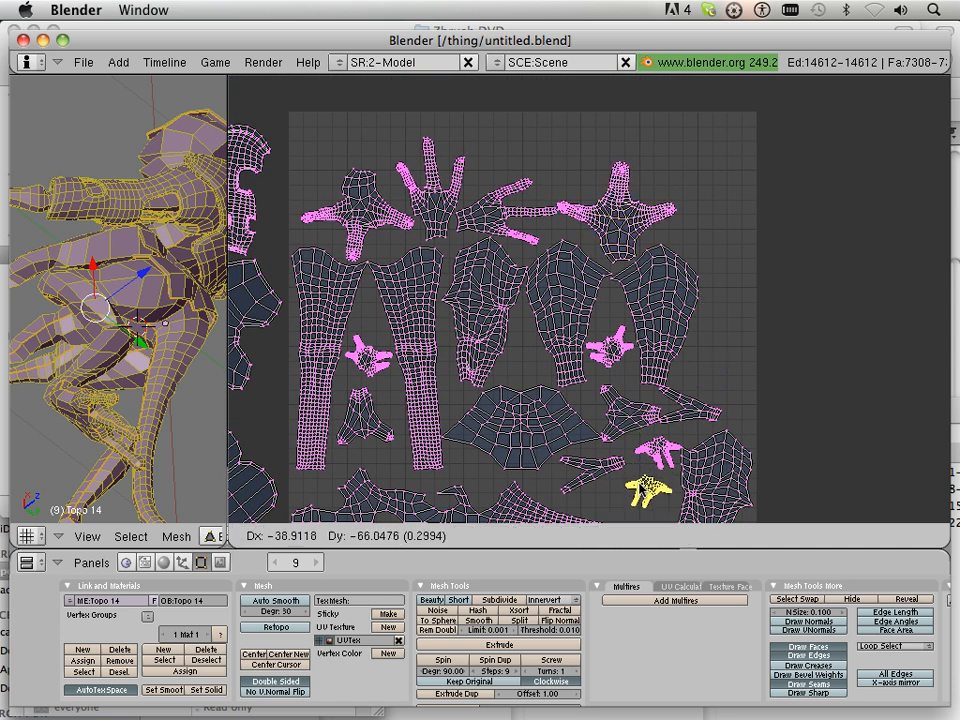
{"action": "left_click", "coordinate": [642, 485]}
Nudge the sideways triangular webbed island beside the fan-shaped island slightly up and left, away from its forked neighbour.
{"action": "middle_click_drag", "start_coordinate": [606, 376], "coordinate": [614, 264]}
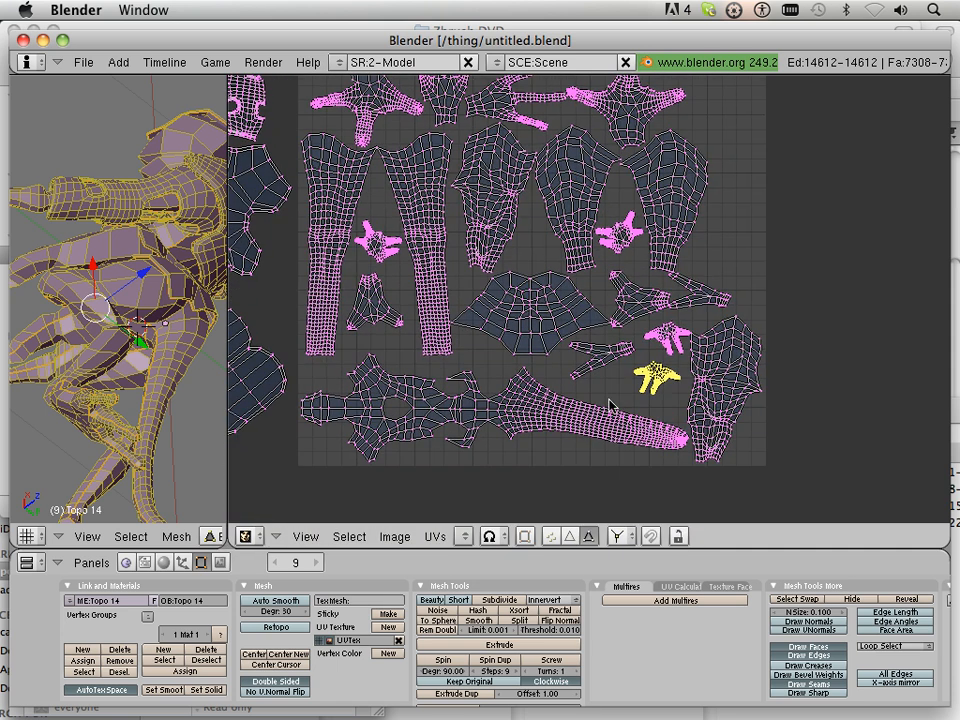
{"action": "right_click", "coordinate": [628, 306]}
{"action": "key", "text": "g"}
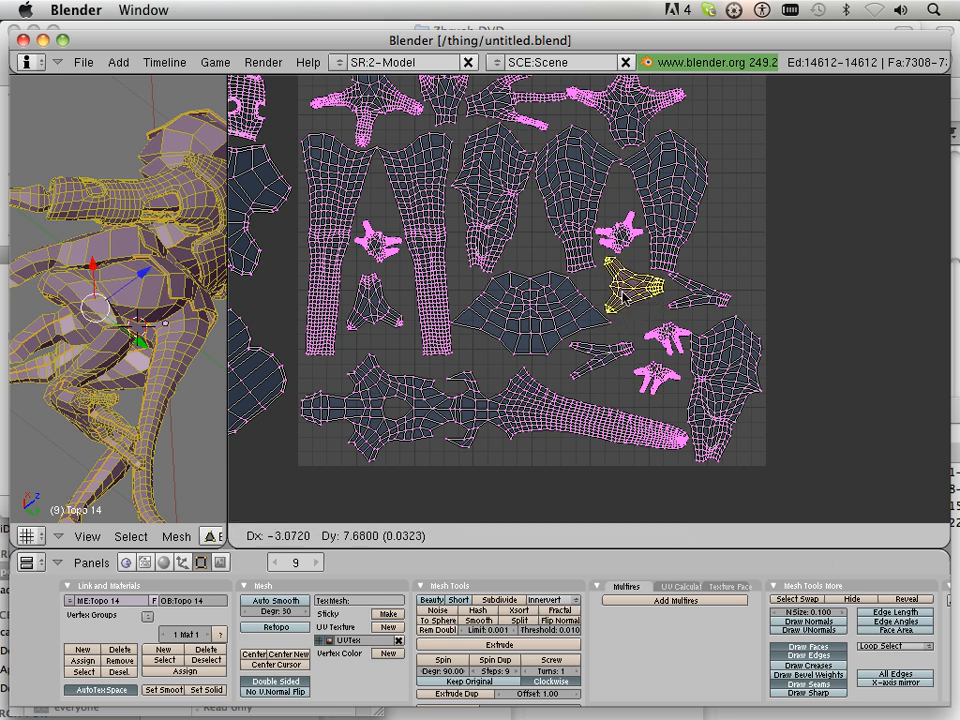
{"action": "left_click", "coordinate": [624, 292]}
{"action": "middle_click_drag", "start_coordinate": [683, 372], "coordinate": [722, 430]}
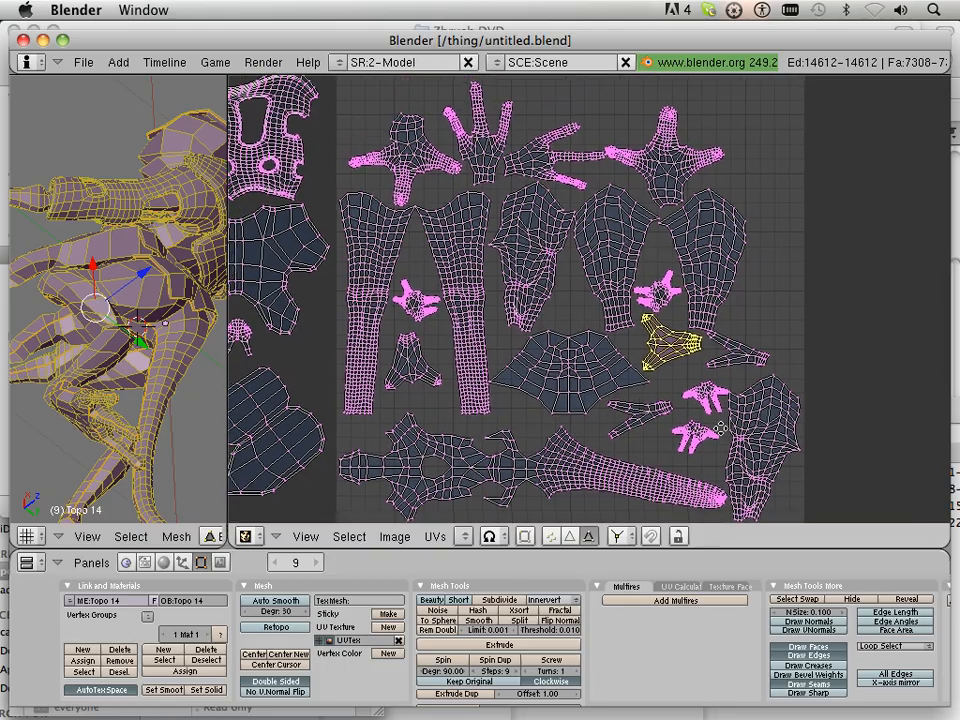
{"action": "middle_click_drag", "start_coordinate": [566, 373], "coordinate": [700, 303]}
{"action": "scroll", "coordinate": [600, 392], "scroll_direction": "up", "scroll_amount": 3}
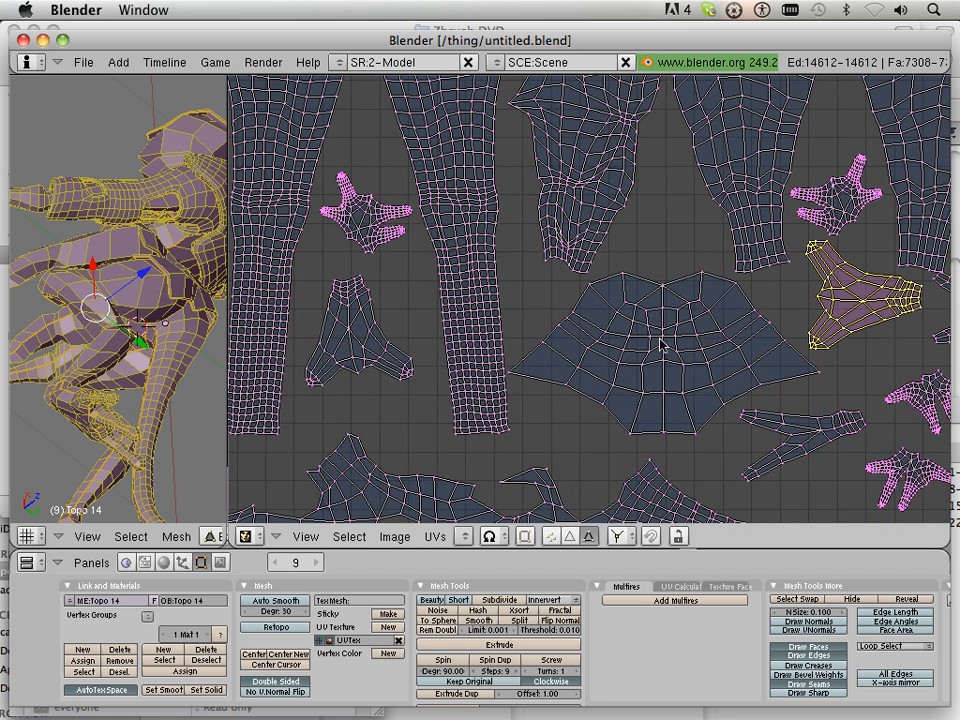
Move the tall thigh island beside the tail tip straight up into the empty upper corner of the UV tile.
{"action": "middle_click_drag", "start_coordinate": [708, 350], "coordinate": [566, 358]}
{"action": "scroll", "coordinate": [568, 356], "scroll_direction": "down", "scroll_amount": 3}
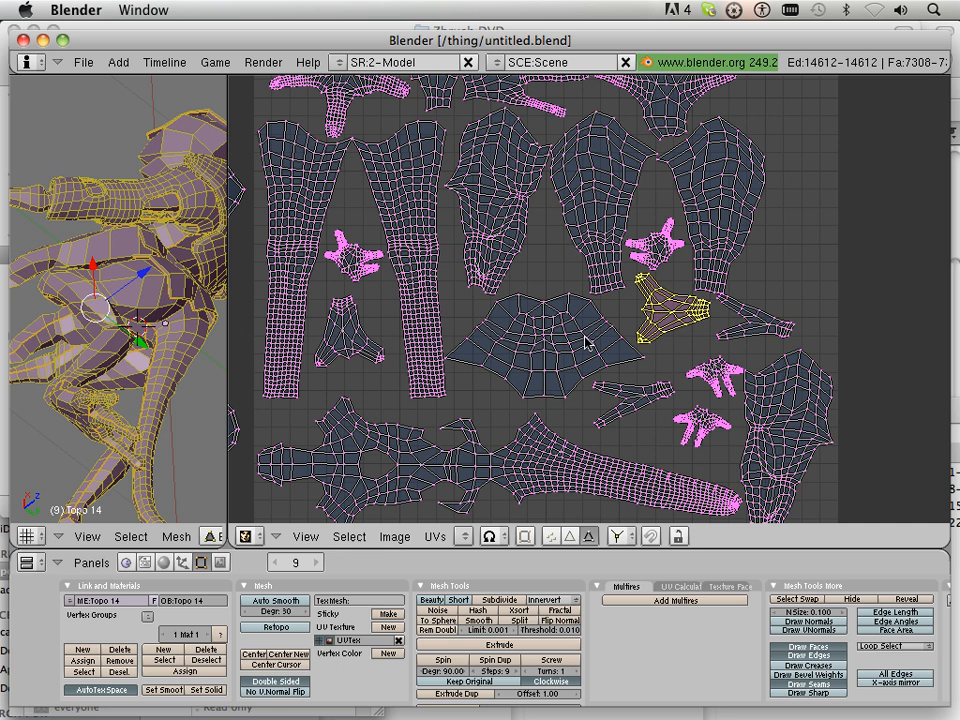
{"action": "right_click", "coordinate": [725, 467]}
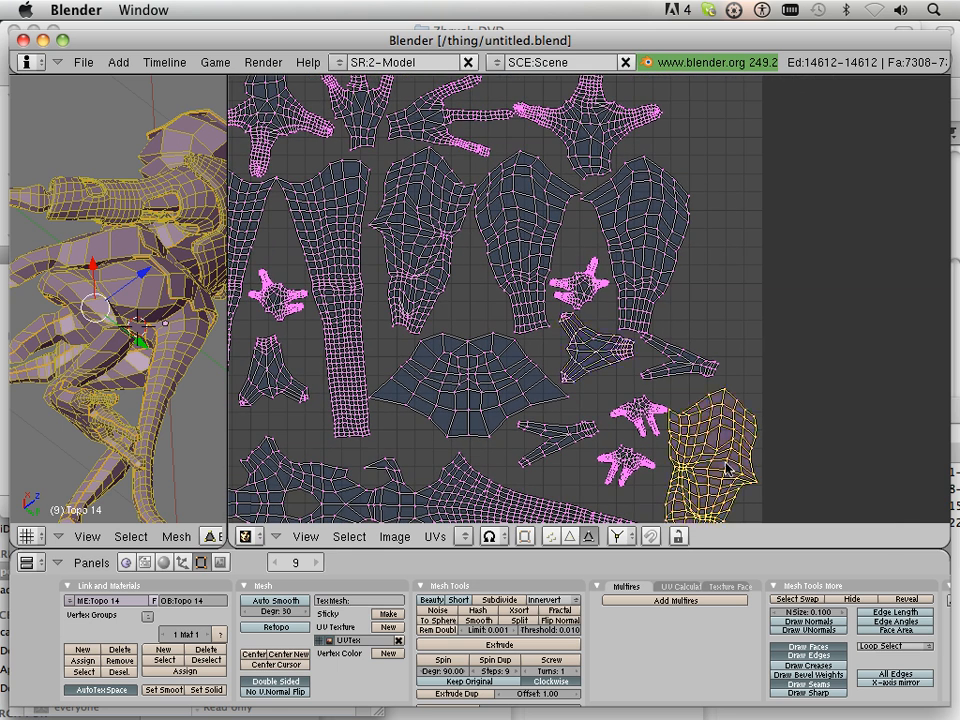
{"action": "middle_click_drag", "start_coordinate": [612, 355], "coordinate": [606, 451]}
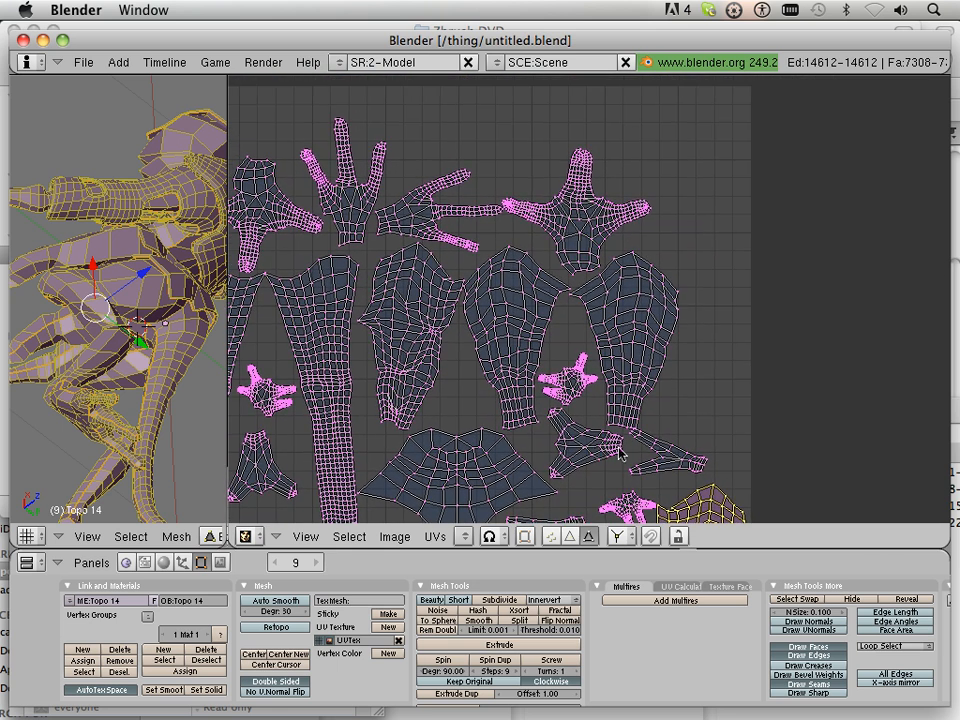
{"action": "key", "text": "g"}
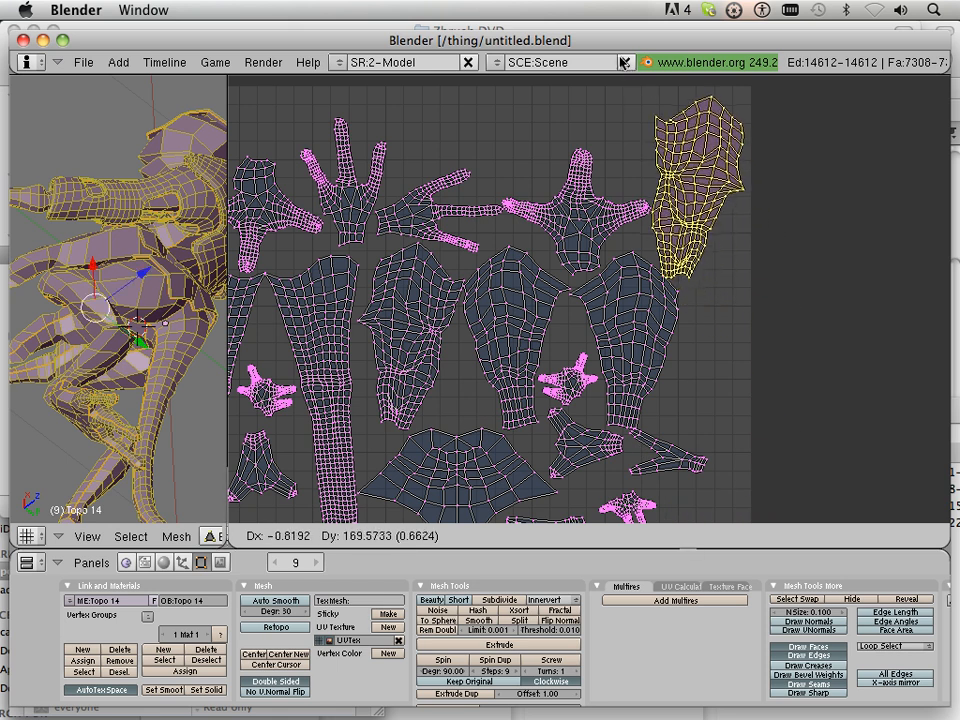
{"action": "left_click", "coordinate": [623, 62]}
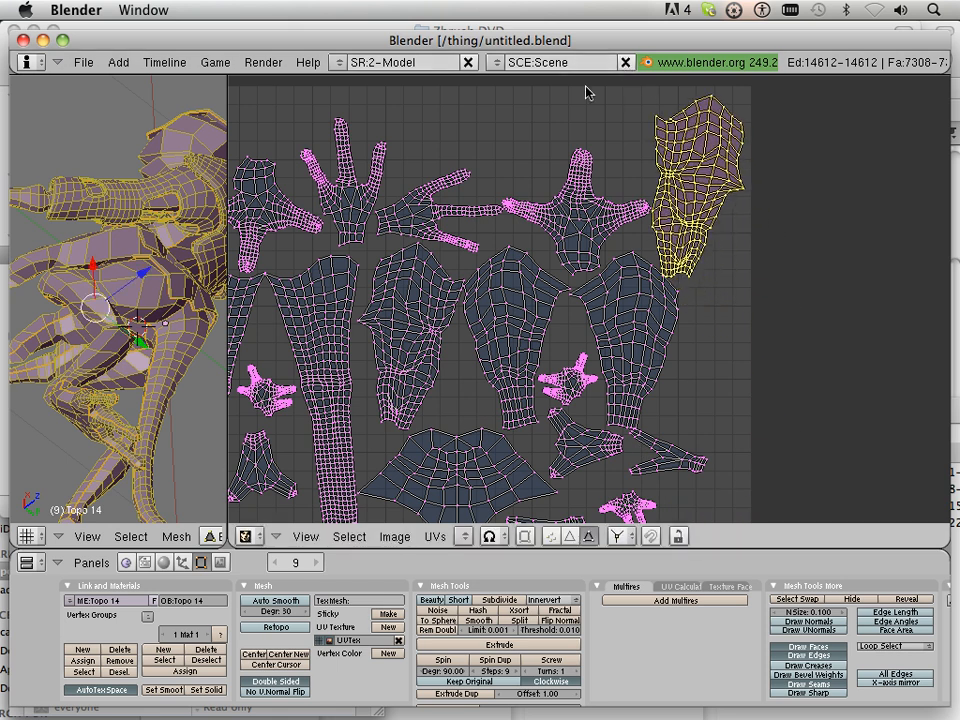
Rotate the corner thigh island about -31° and nudge it slightly left, clear of the tile's side edge.
{"action": "key", "text": "r"}
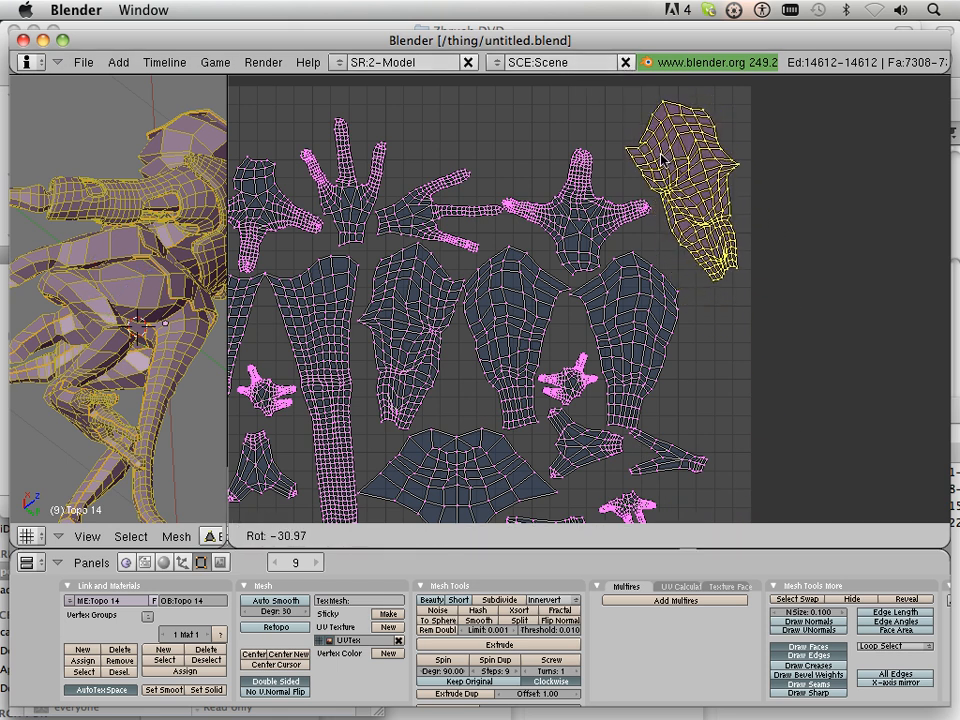
{"action": "left_click", "coordinate": [661, 158]}
{"action": "key", "text": "g"}
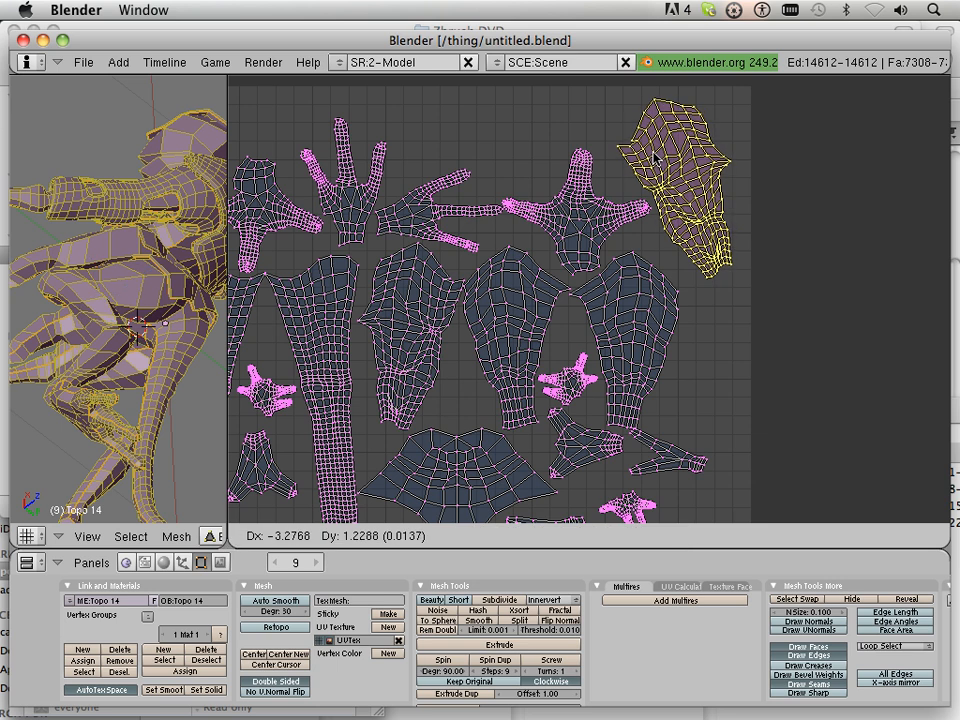
{"action": "left_click", "coordinate": [651, 158]}
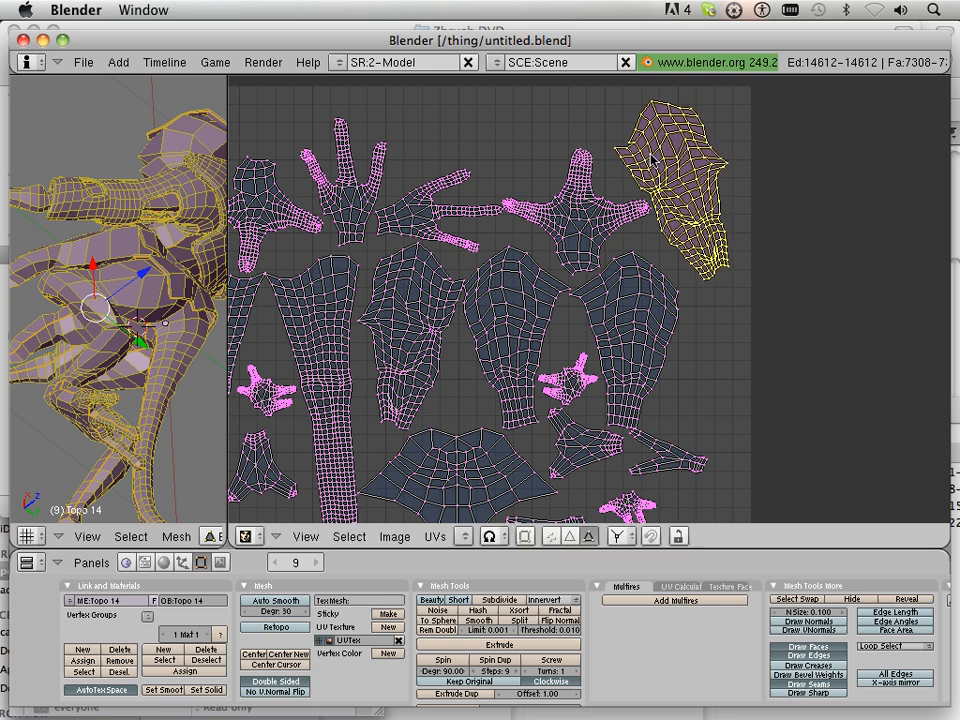
Try to lasso-select all the islands inside the UV tile.
{"action": "middle_click_drag", "start_coordinate": [538, 206], "coordinate": [689, 13]}
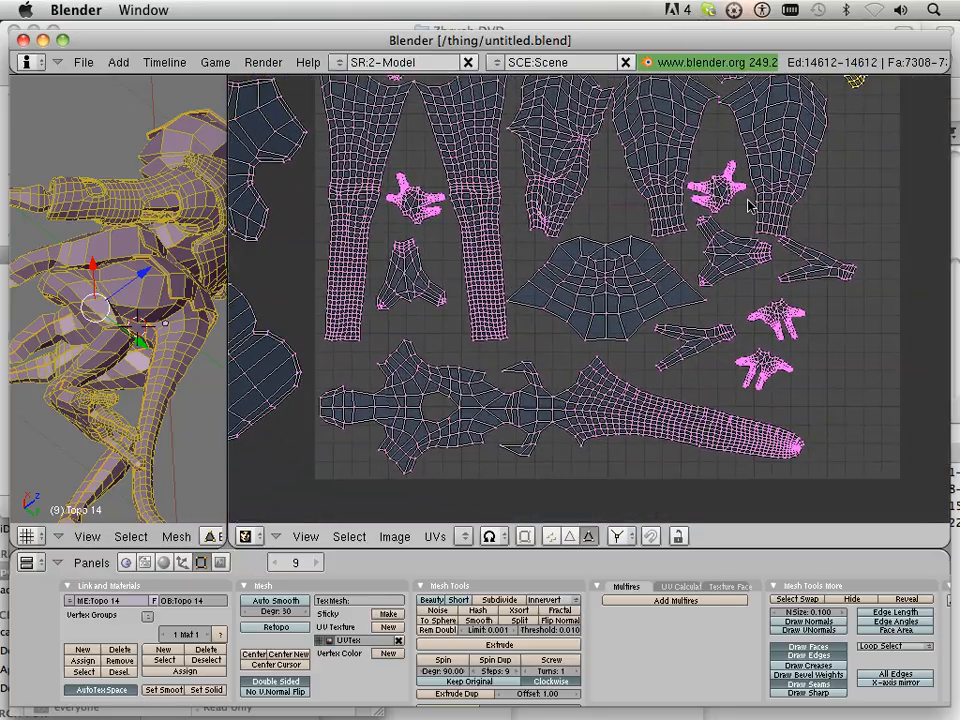
{"action": "scroll", "coordinate": [760, 343], "scroll_direction": "down", "scroll_amount": 5}
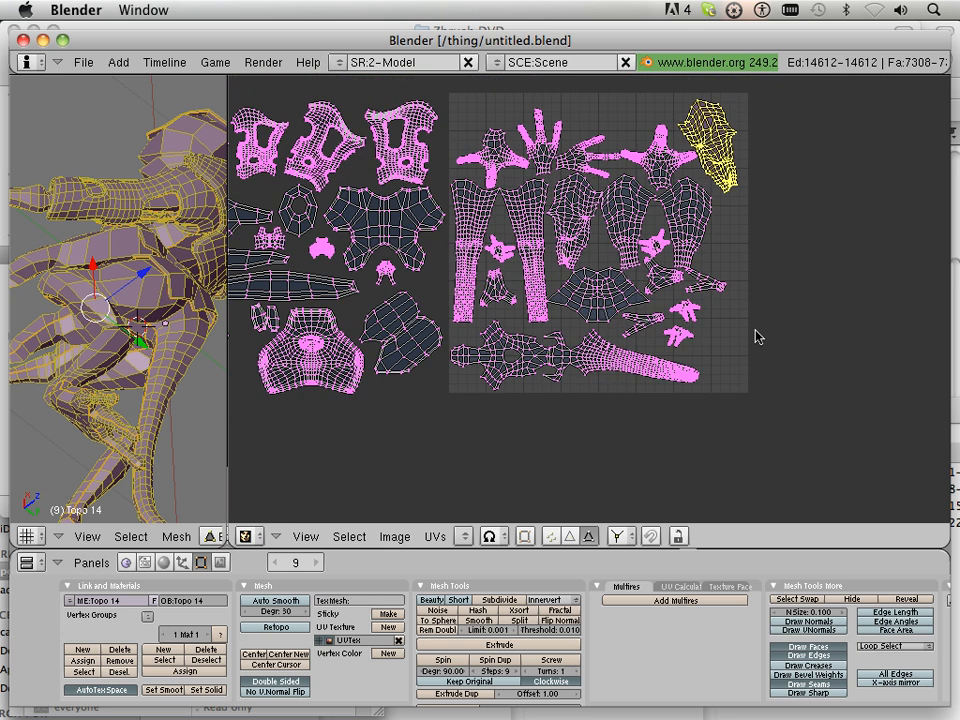
{"action": "scroll", "coordinate": [735, 317], "scroll_direction": "down", "scroll_amount": 1}
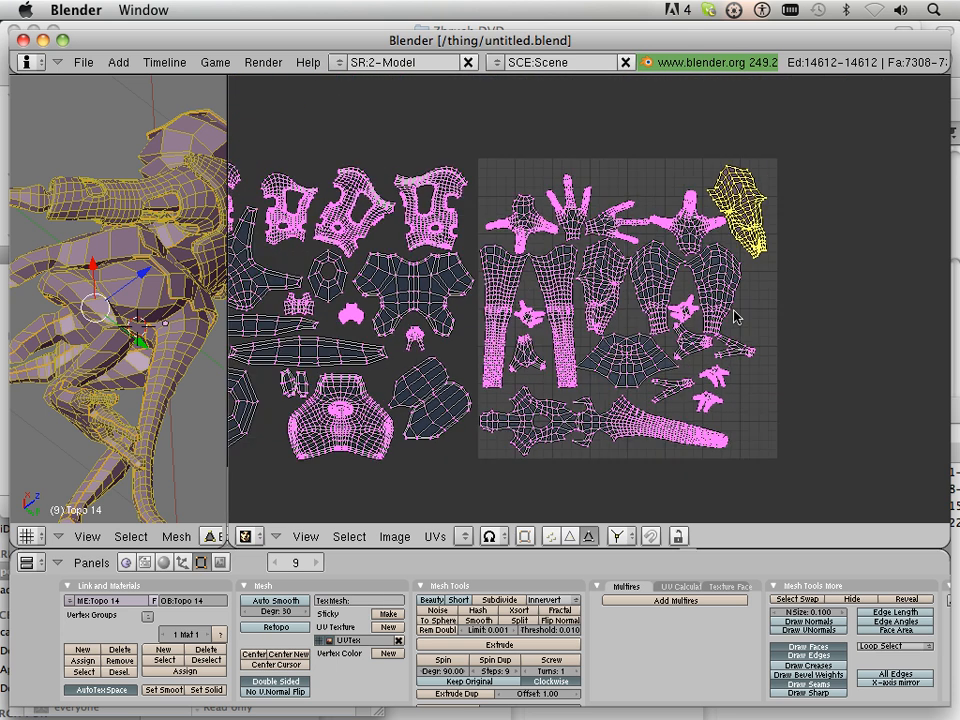
{"action": "mouse_move", "coordinate": [812, 487]}
{"action": "left_mouse_down", "text": "ctrl"}
{"action": "mouse_move", "coordinate": [600, 444]}
{"action": "mouse_move", "coordinate": [480, 318]}
{"action": "mouse_move", "coordinate": [557, 133]}
{"action": "mouse_move", "coordinate": [672, 370]}
{"action": "left_mouse_up", "text": "ctrl"}
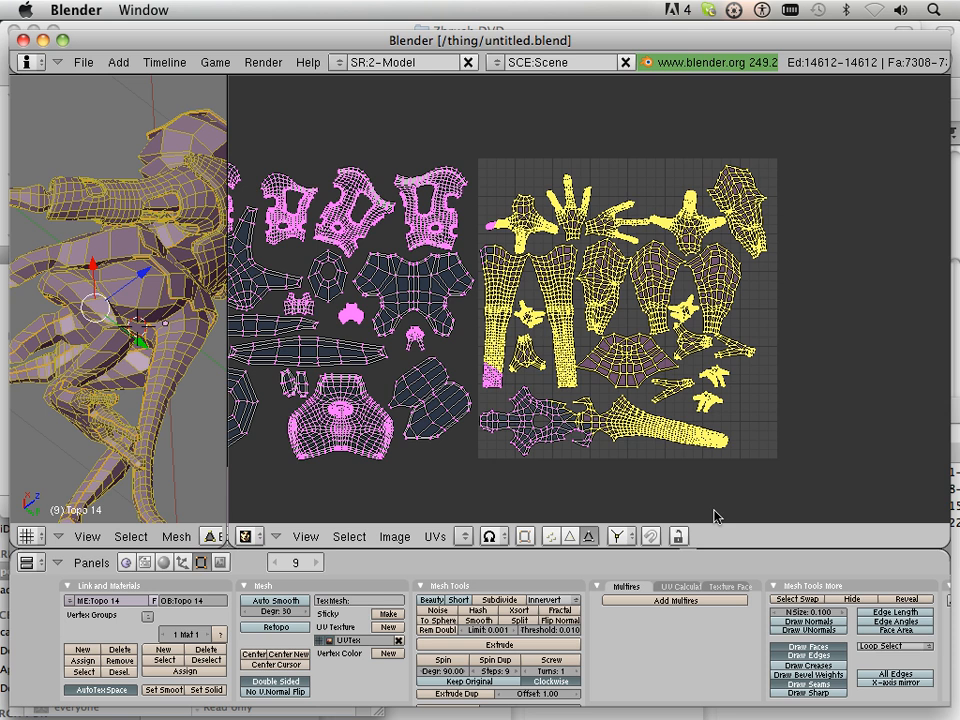
{"action": "mouse_move", "coordinate": [706, 509]}
{"action": "left_mouse_down", "text": "ctrl+shift"}
{"action": "mouse_move", "coordinate": [580, 495]}
{"action": "mouse_move", "coordinate": [519, 390]}
{"action": "mouse_move", "coordinate": [549, 367]}
{"action": "left_mouse_up", "text": "ctrl+shift"}
{"action": "scroll", "coordinate": [551, 385], "scroll_direction": "up", "scroll_amount": 1}
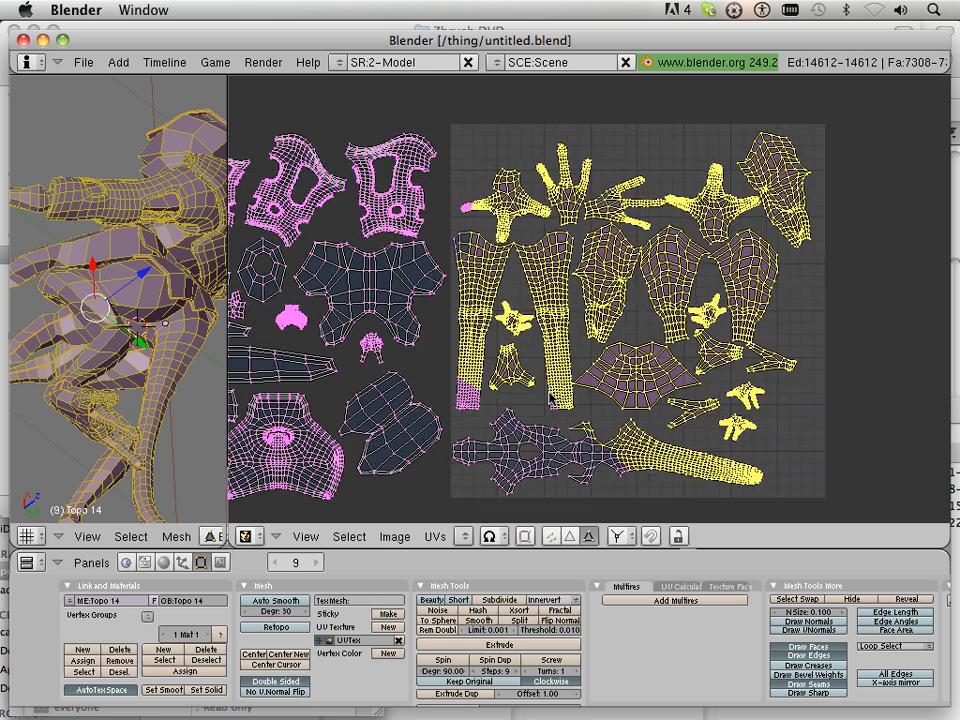
{"action": "left_click", "coordinate": [863, 168]}
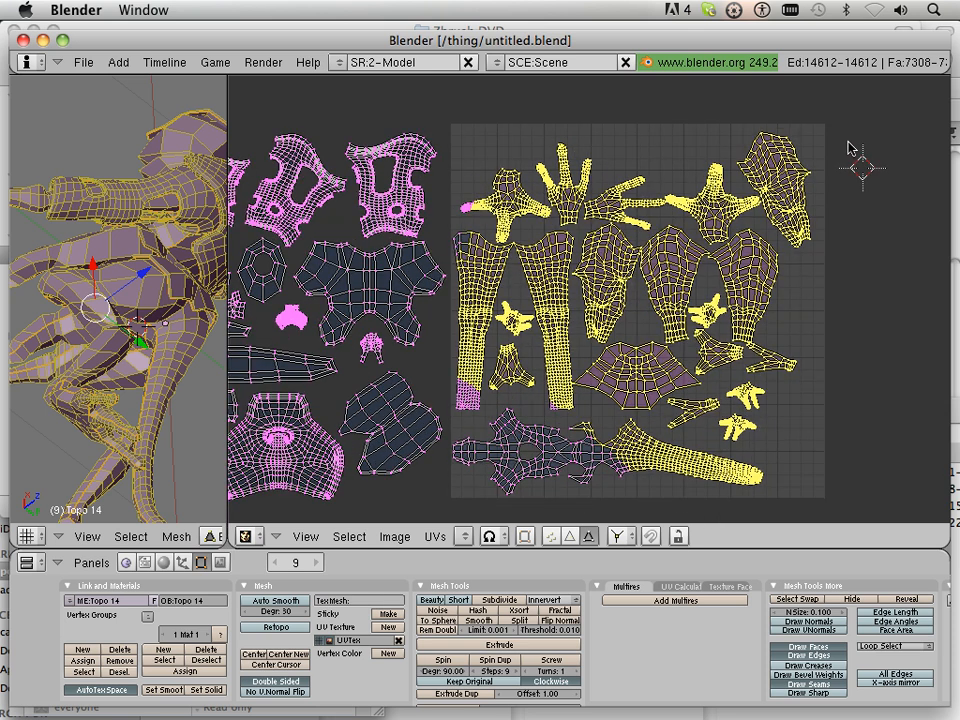
{"action": "key", "text": "a"}
{"action": "mouse_move", "coordinate": [831, 127]}
{"action": "left_mouse_down", "text": "ctrl"}
{"action": "mouse_move", "coordinate": [608, 104]}
{"action": "mouse_move", "coordinate": [491, 127]}
{"action": "mouse_move", "coordinate": [447, 174]}
{"action": "mouse_move", "coordinate": [446, 383]}
{"action": "left_mouse_up", "text": "ctrl"}
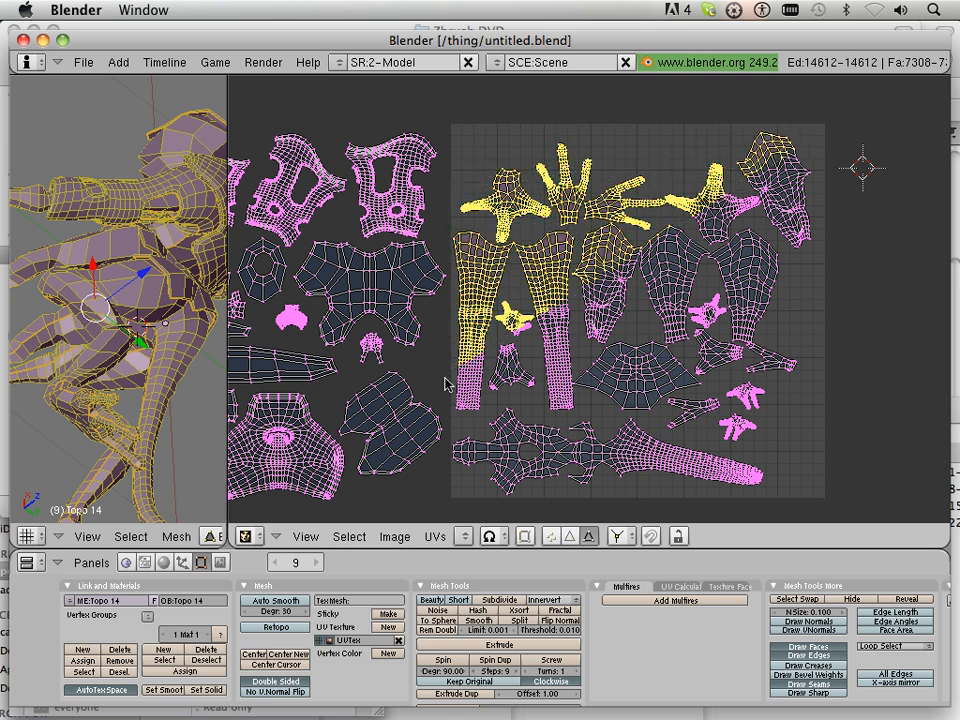
{"action": "left_click", "coordinate": [440, 381]}
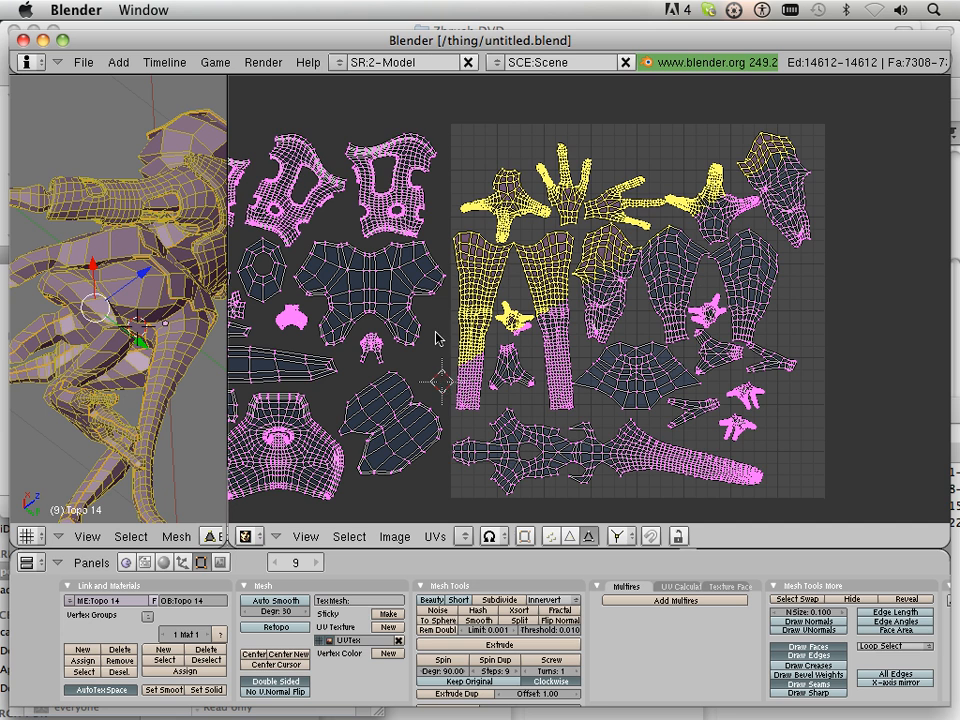
Select every island inside the UV tile one by one, including the legs, hands, thighs, small clawed and webbed pieces, fan and tail.
{"action": "right_click", "coordinate": [439, 337]}
{"action": "right_click", "coordinate": [478, 323]}
{"action": "right_click", "coordinate": [535, 317], "text": "shift"}
{"action": "right_click", "coordinate": [543, 288], "text": "shift"}
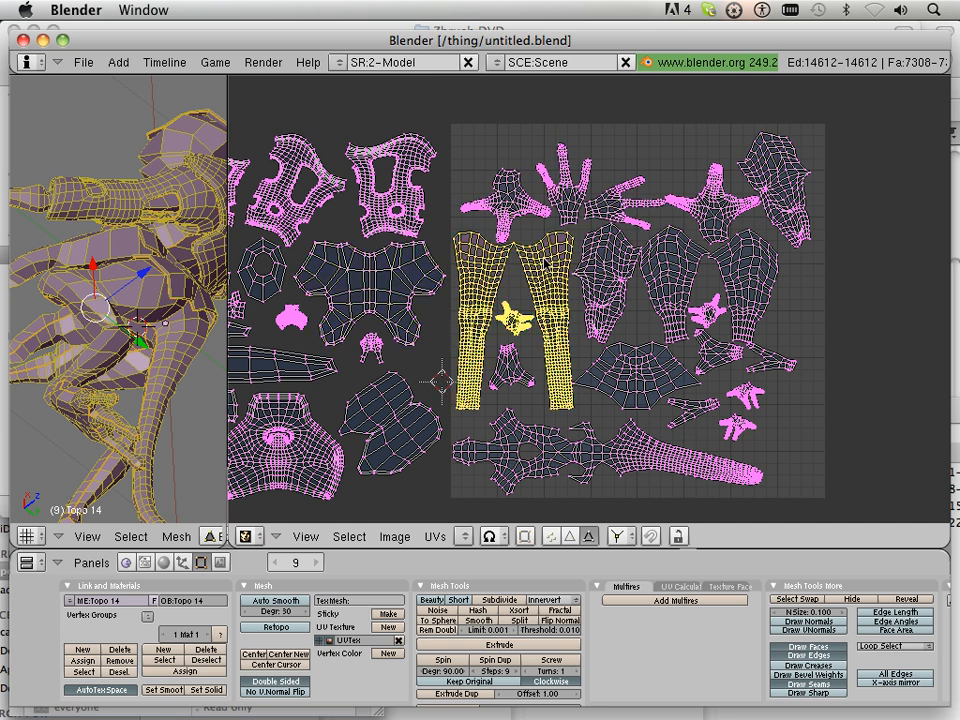
{"action": "right_click", "coordinate": [540, 213], "text": "shift"}
{"action": "right_click", "coordinate": [566, 205], "text": "shift"}
{"action": "right_click", "coordinate": [712, 190], "text": "shift"}
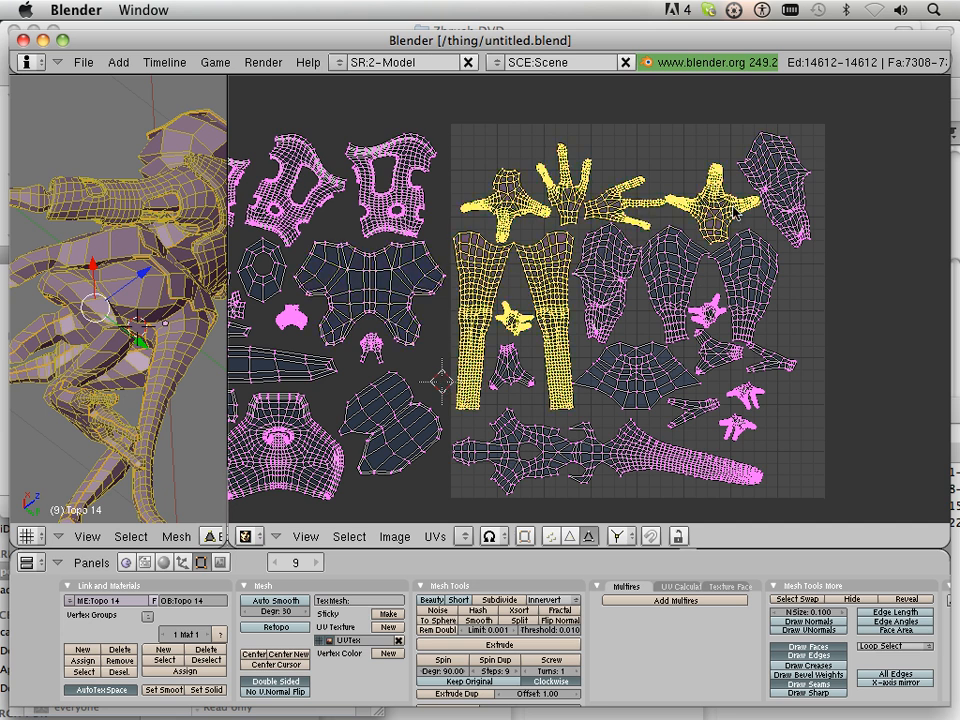
{"action": "right_click", "coordinate": [785, 185], "text": "shift"}
{"action": "right_click", "coordinate": [750, 287], "text": "shift"}
{"action": "right_click", "coordinate": [703, 317], "text": "shift"}
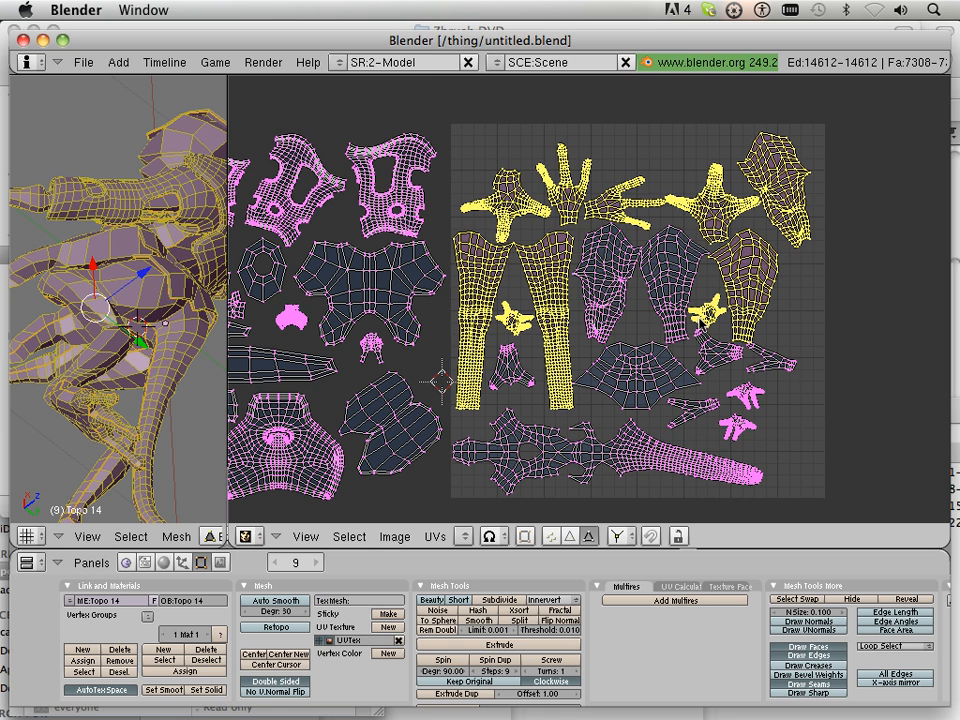
{"action": "right_click", "coordinate": [766, 360], "text": "shift"}
{"action": "right_click", "coordinate": [745, 392], "text": "shift"}
{"action": "right_click", "coordinate": [737, 426], "text": "shift"}
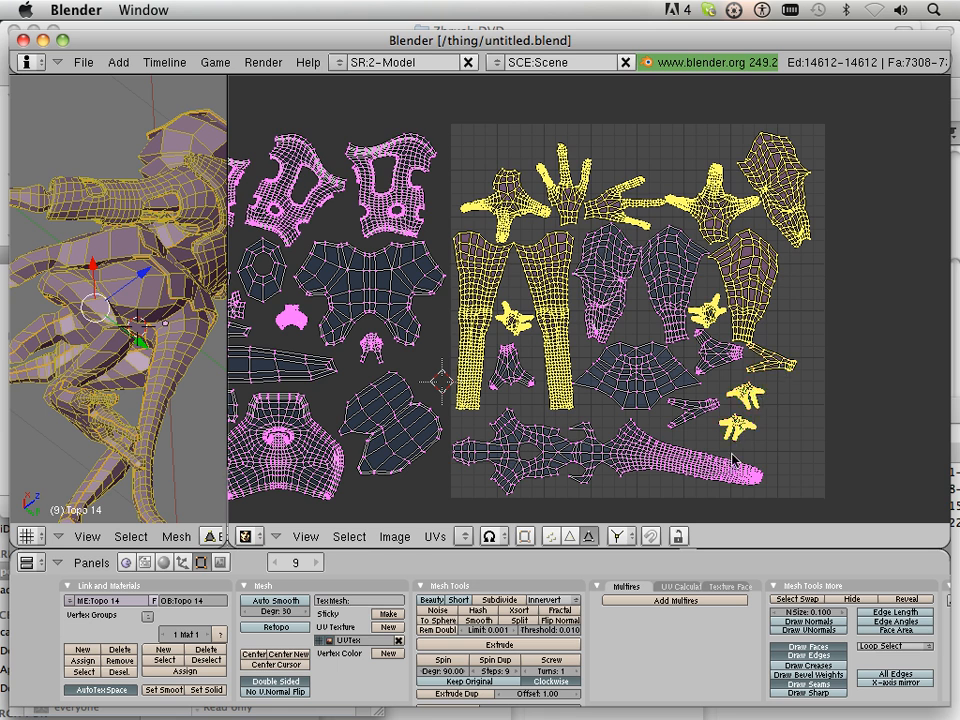
{"action": "right_click", "coordinate": [702, 430], "text": "shift"}
{"action": "right_click", "coordinate": [699, 418], "text": "shift"}
{"action": "right_click", "coordinate": [658, 375], "text": "shift"}
{"action": "right_click", "coordinate": [724, 348], "text": "shift"}
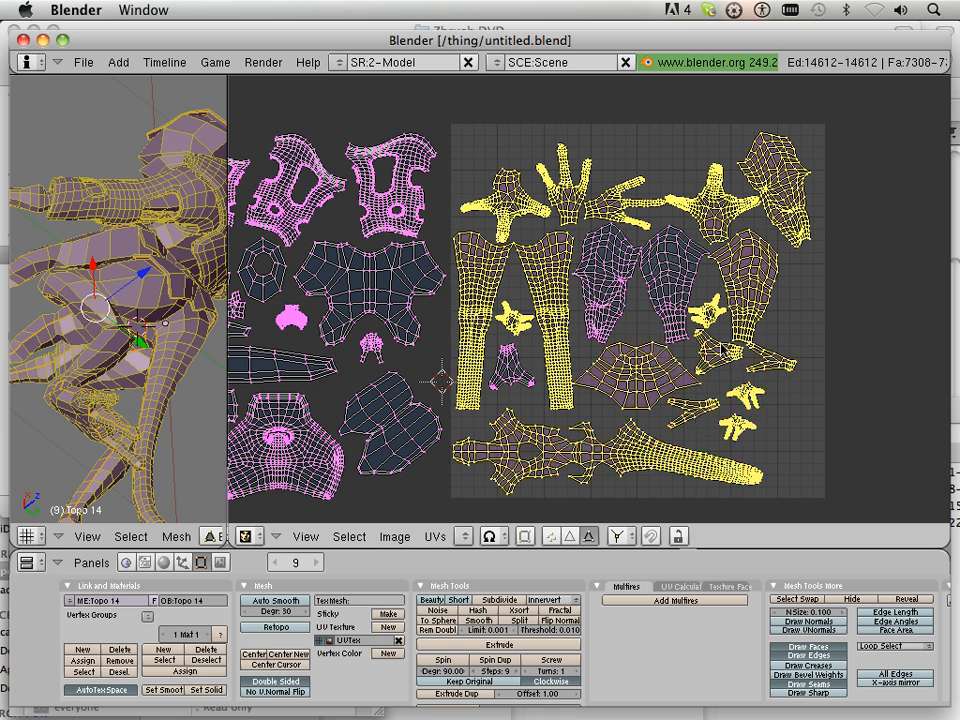
{"action": "right_click", "coordinate": [572, 302], "text": "shift"}
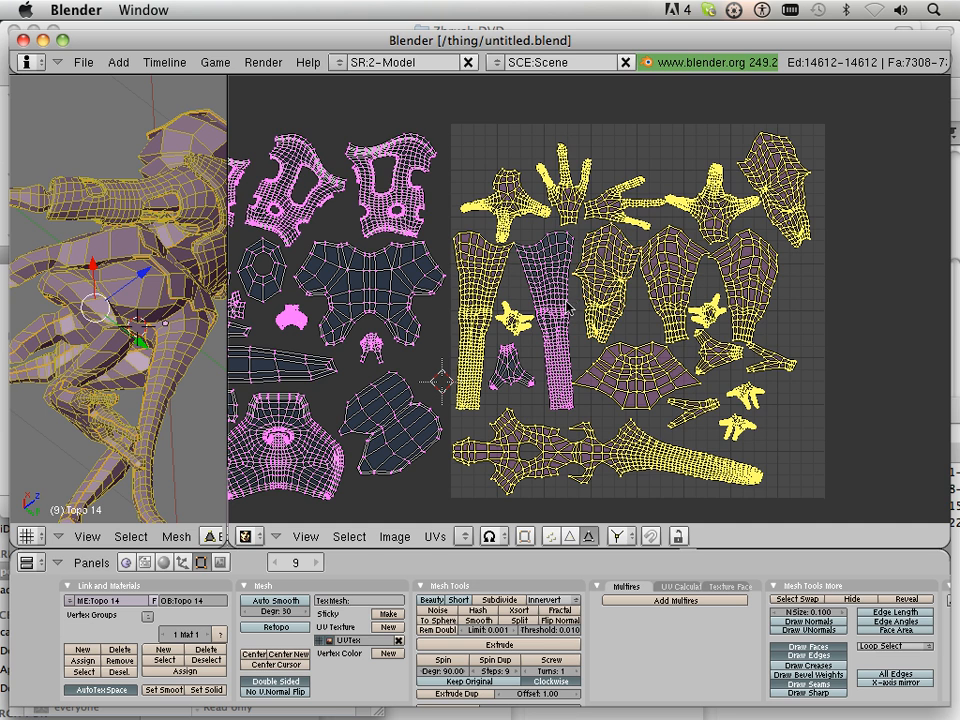
{"action": "right_click", "coordinate": [570, 305], "text": "shift"}
{"action": "right_click", "coordinate": [506, 378], "text": "shift"}
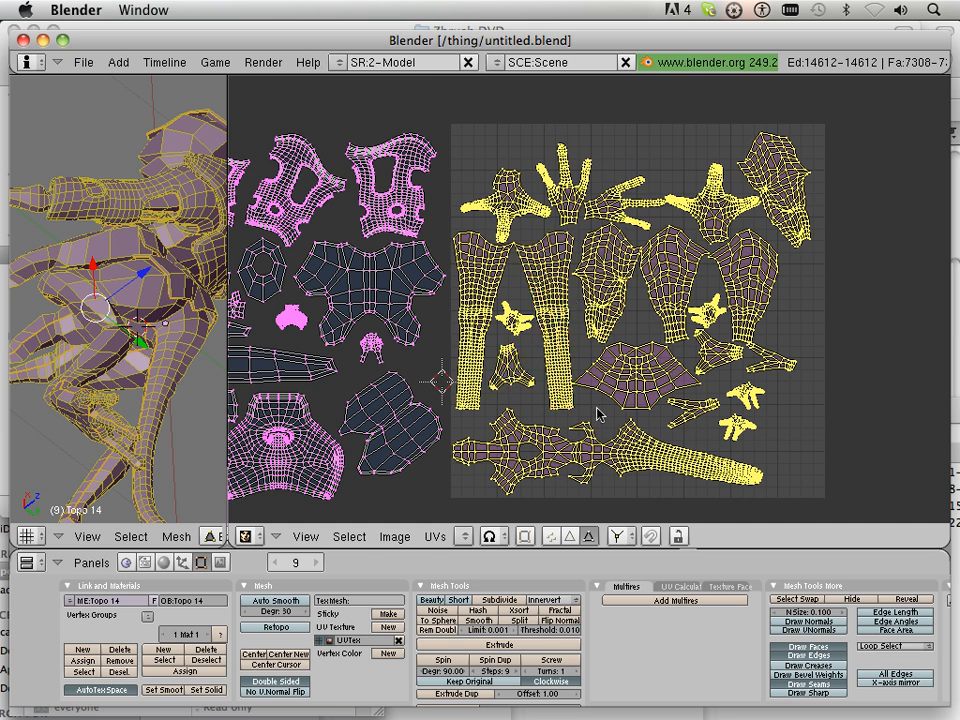
Scale all the tile's islands up slightly together and shift them a little right so they fill the tile.
{"action": "key", "text": "s"}
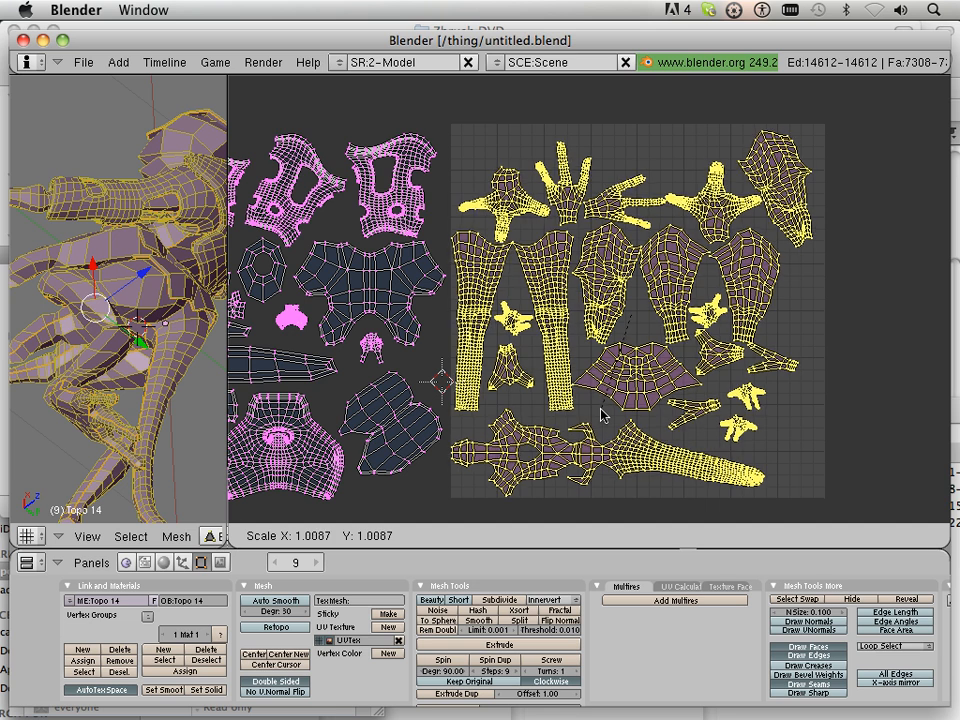
{"action": "left_click", "coordinate": [601, 416]}
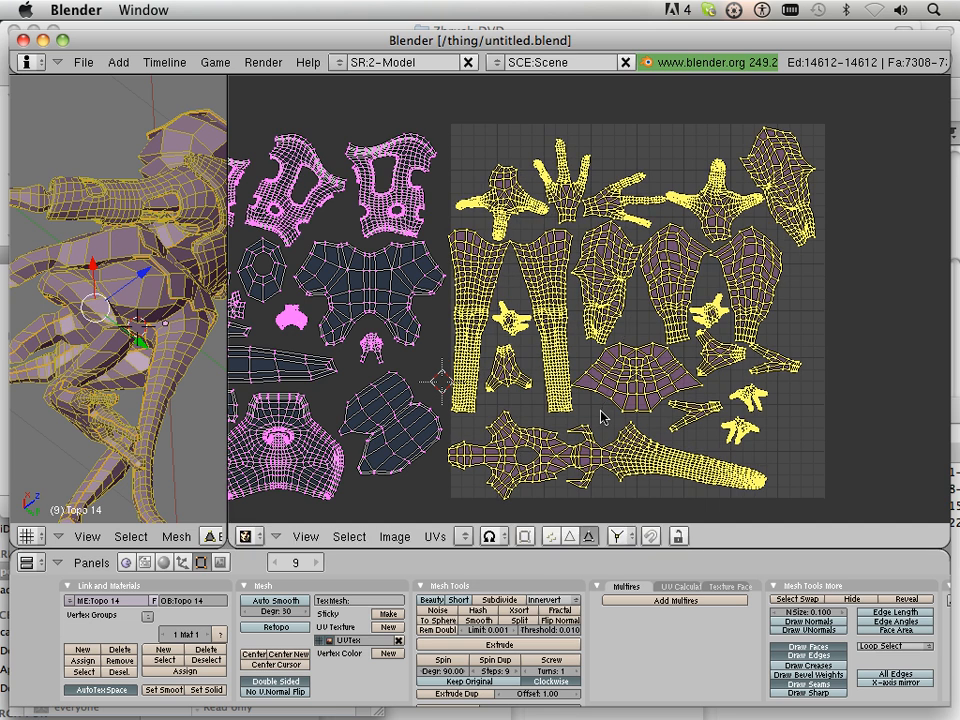
{"action": "key", "text": "g"}
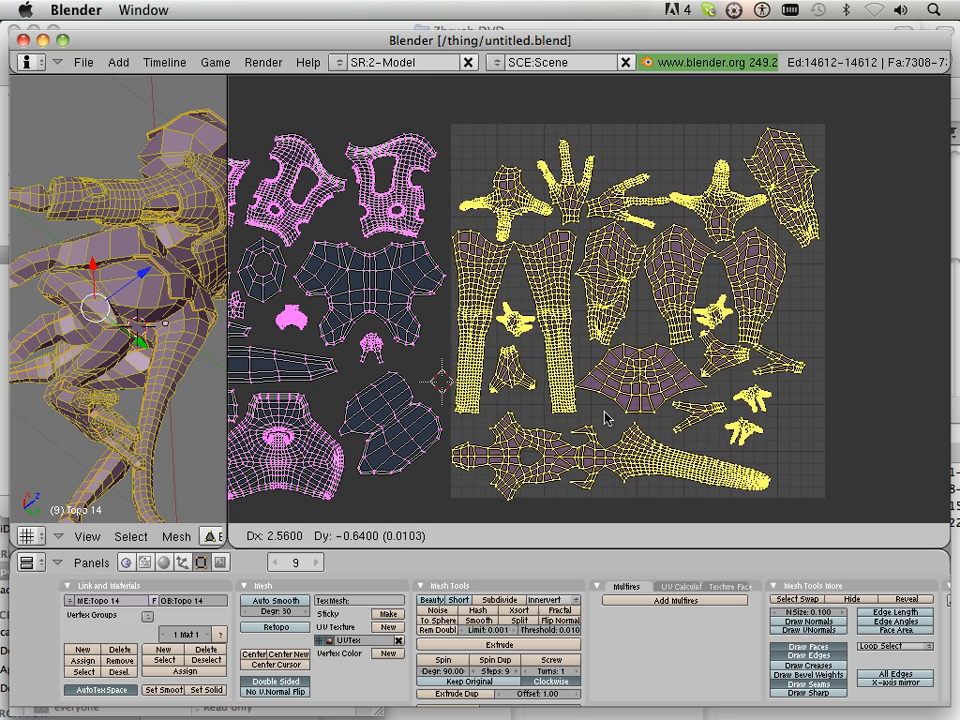
{"action": "left_click", "coordinate": [606, 418]}
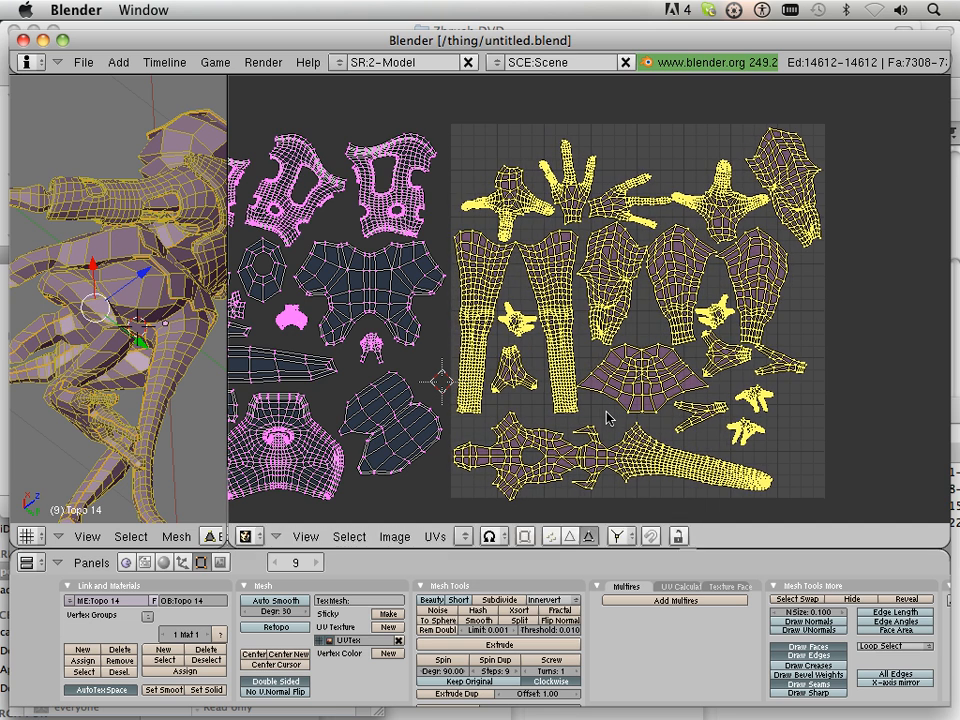
{"action": "scroll", "coordinate": [799, 437], "scroll_direction": "up", "scroll_amount": 3}
{"action": "scroll", "coordinate": [799, 437], "scroll_direction": "down", "scroll_amount": 2}
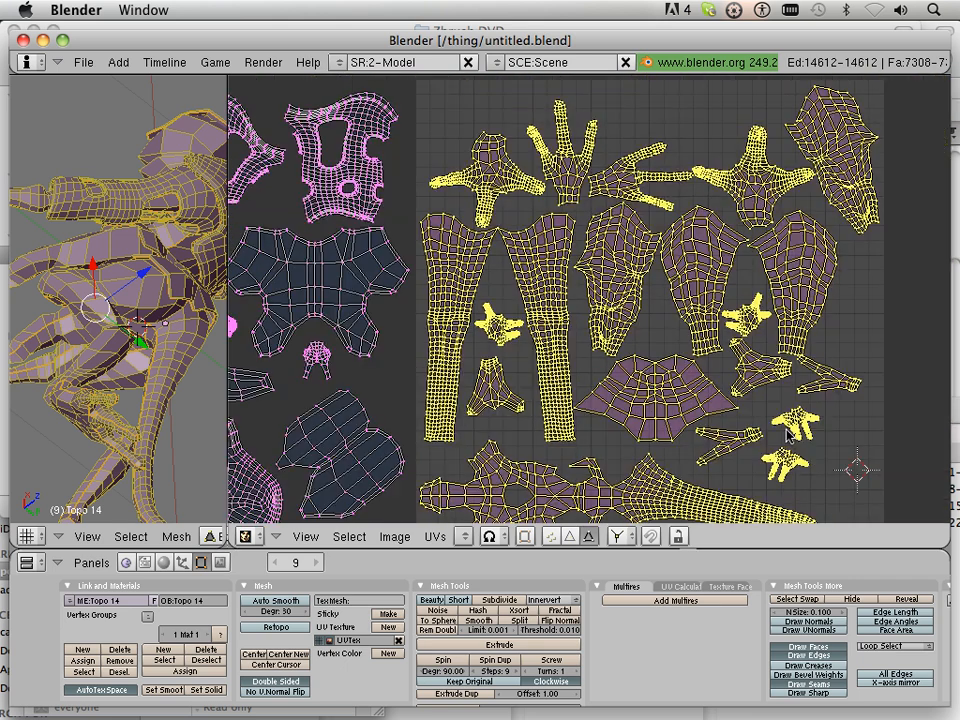
{"action": "scroll", "coordinate": [799, 437], "scroll_direction": "up", "scroll_amount": 1}
{"action": "scroll", "coordinate": [768, 328], "scroll_direction": "down", "scroll_amount": 3}
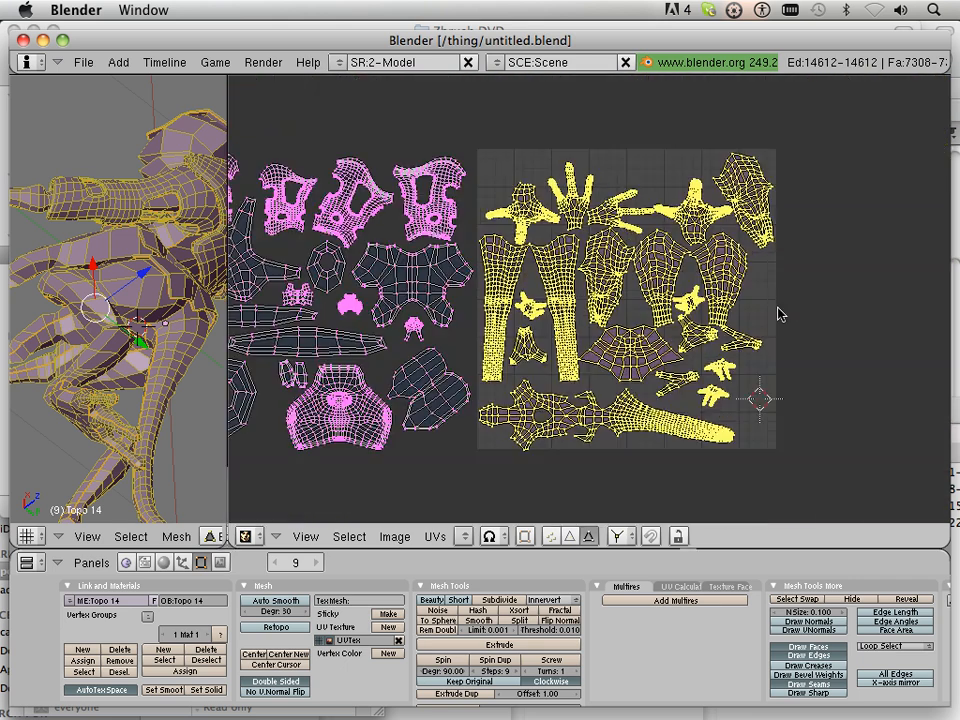
{"action": "scroll", "coordinate": [688, 347], "scroll_direction": "down", "scroll_amount": 2}
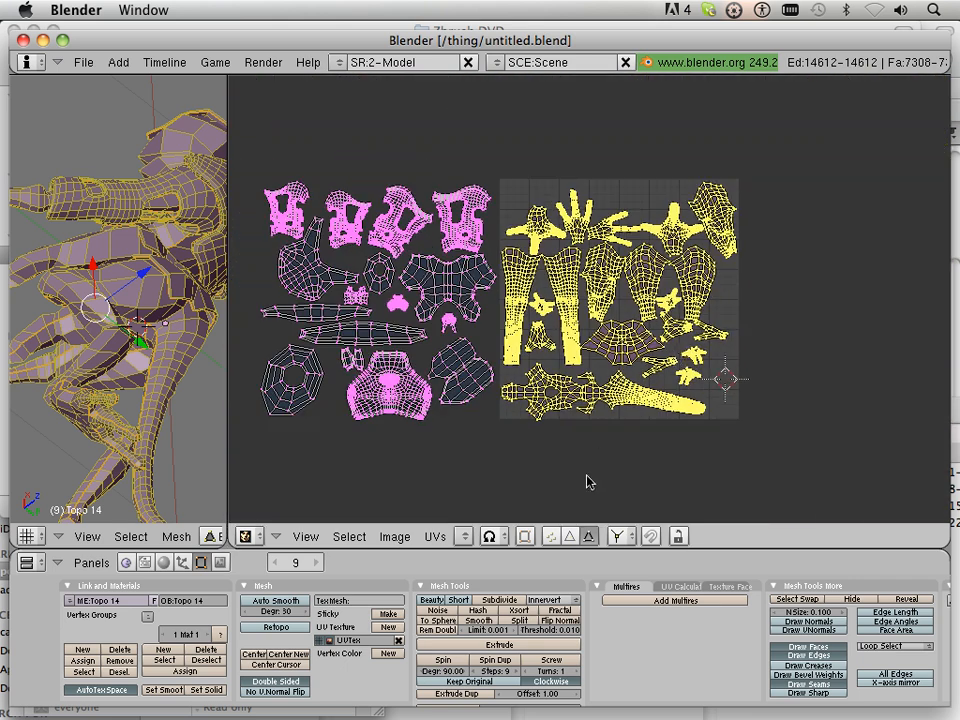
Select the islands beside the UV tile one by one, including two cut-out sleeve pieces, the star-shaped body, long strips, rings and horned piece.
{"action": "key", "text": "l"}
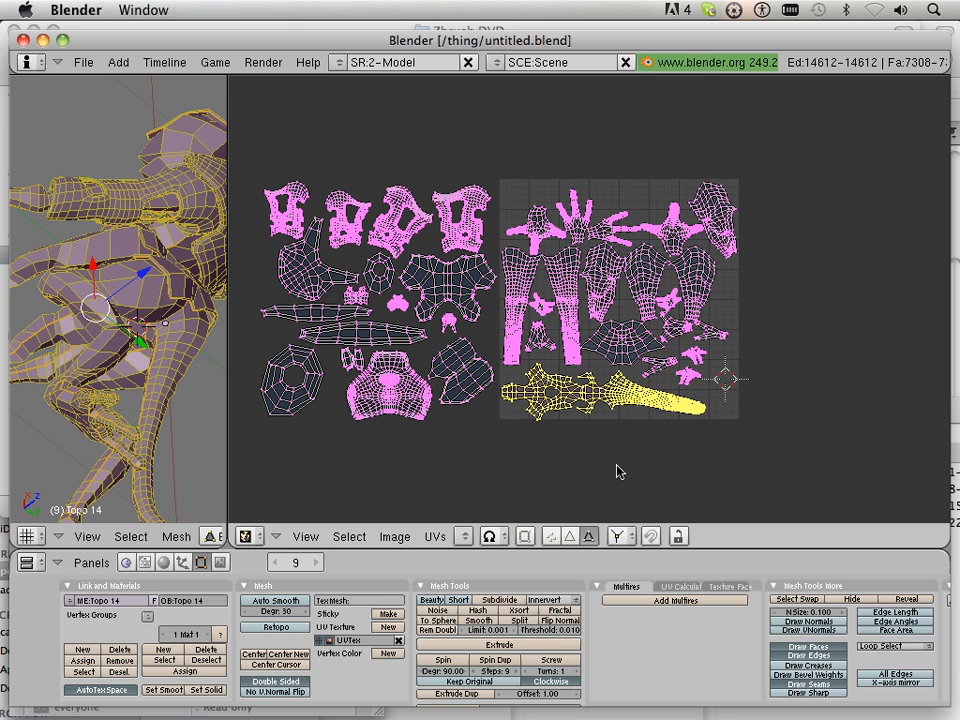
{"action": "scroll", "coordinate": [617, 471], "scroll_direction": "up", "scroll_amount": 1}
{"action": "scroll", "coordinate": [617, 471], "scroll_direction": "down", "scroll_amount": 1}
{"action": "key", "text": "l"}
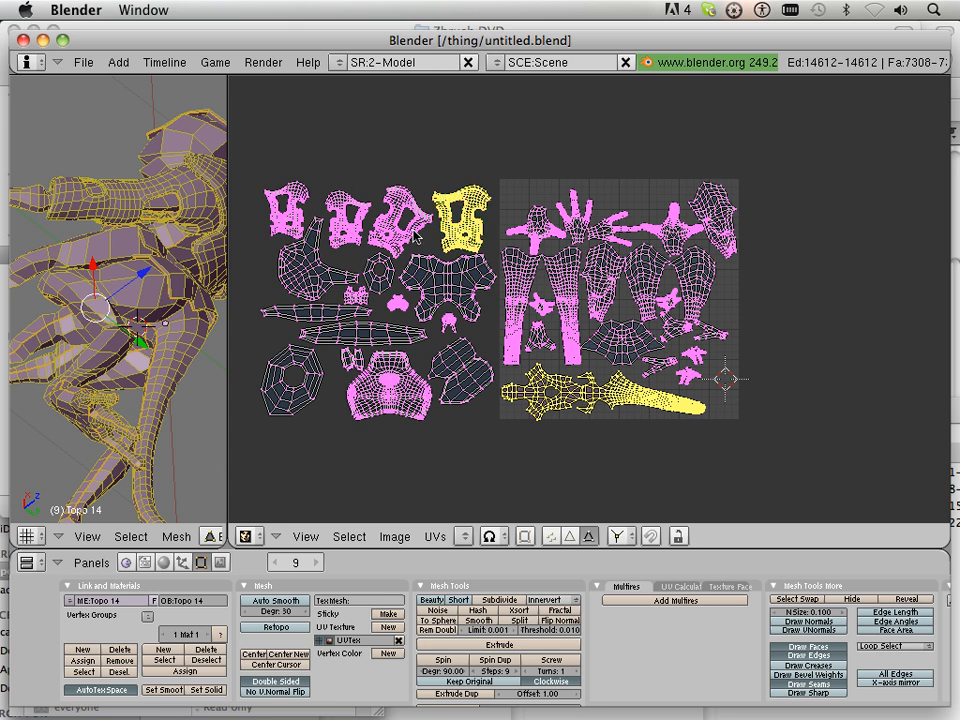
{"action": "key", "text": "l"}
{"action": "key", "text": "l"}
{"action": "key", "text": "l"}
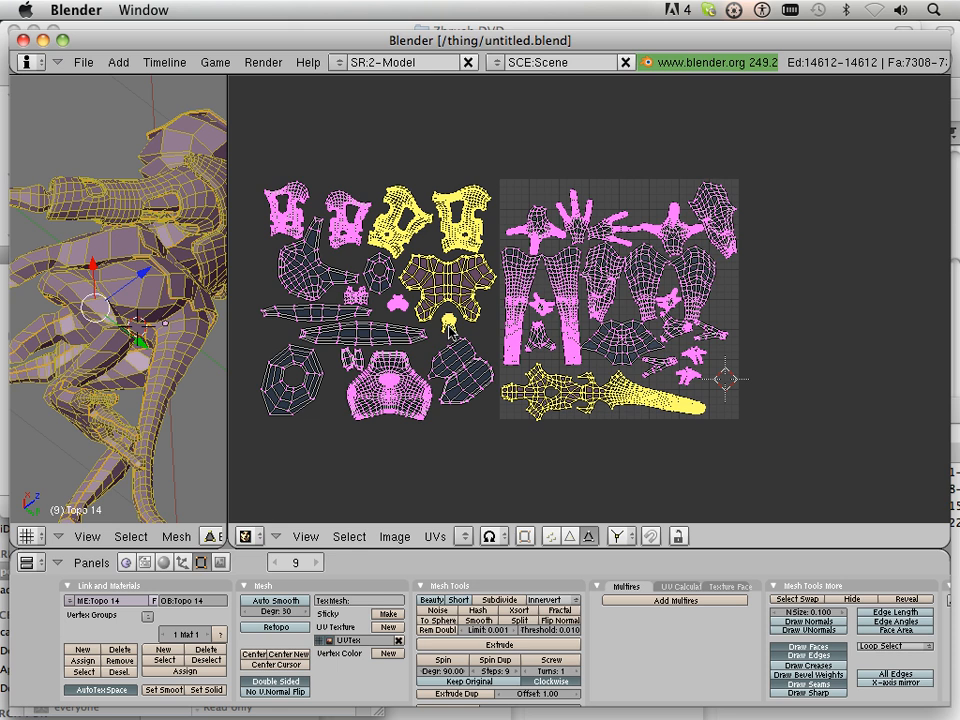
{"action": "key", "text": "l"}
{"action": "key", "text": "l"}
{"action": "key", "text": "l"}
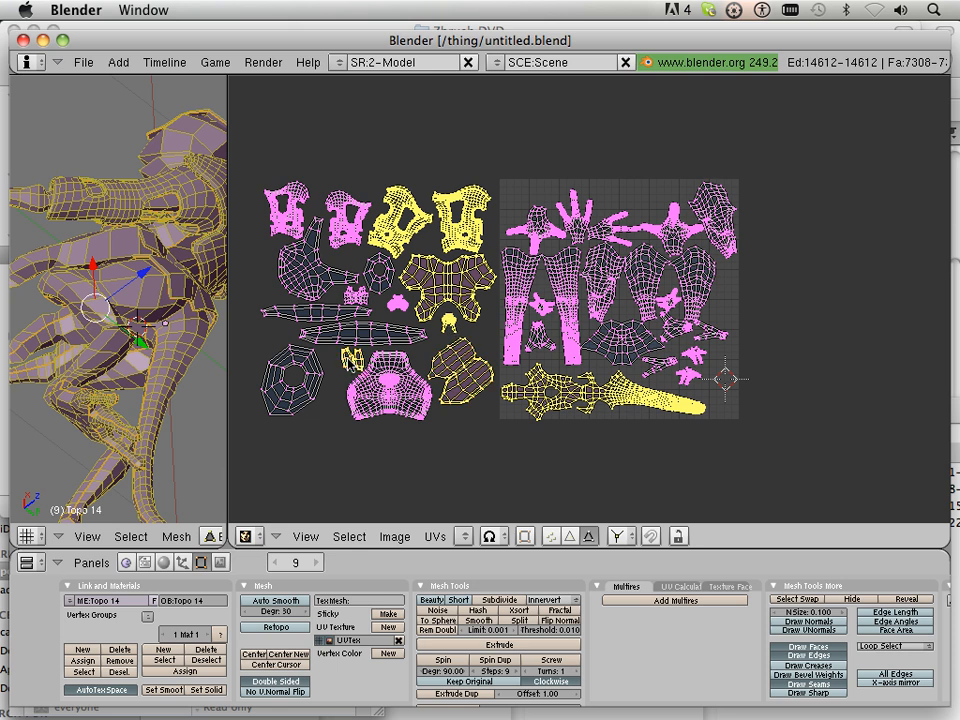
{"action": "key", "text": "l"}
{"action": "key", "text": "l"}
{"action": "key", "text": "l"}
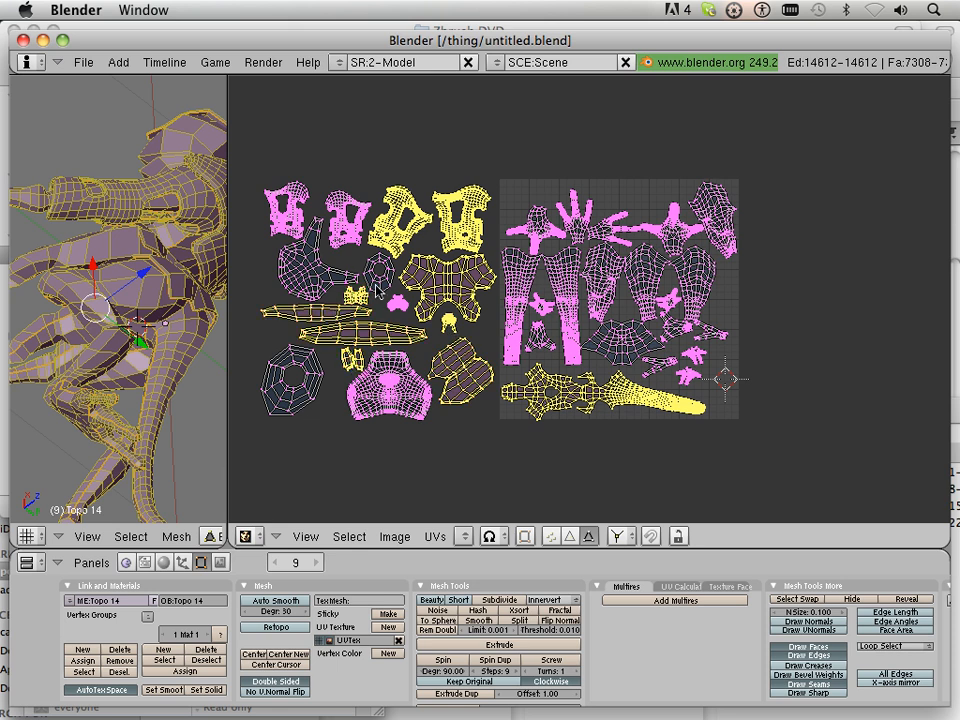
{"action": "key", "text": "l"}
{"action": "key", "text": "l"}
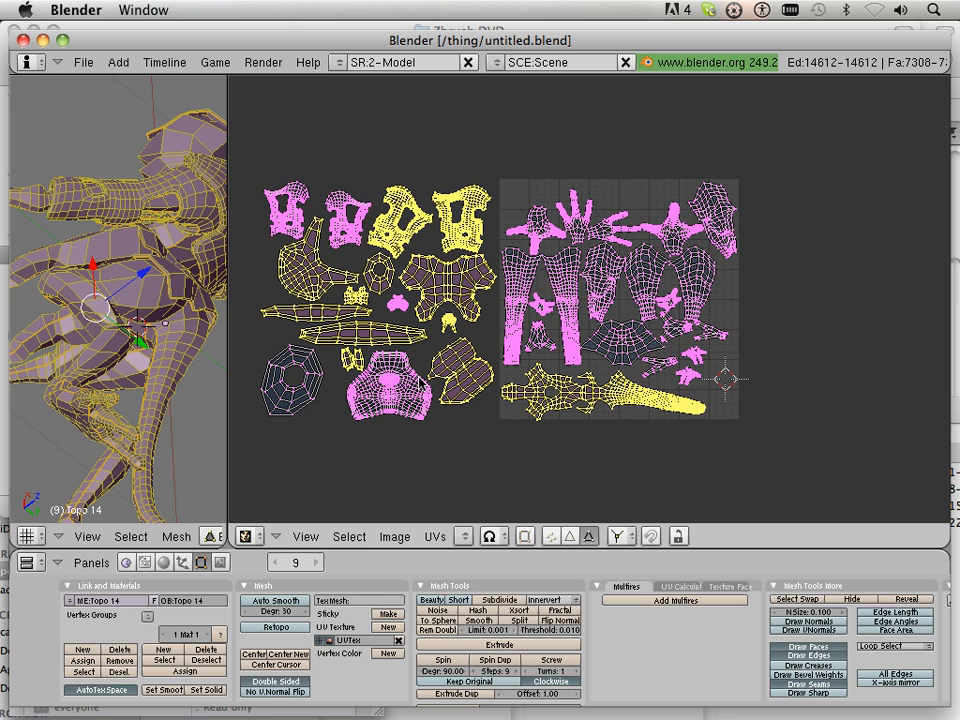
{"action": "key", "text": "l"}
Add the remaining islands beside the tile to the selection: the horseshoe piece, the small mask-like piece and the other cut-out sleeve pieces.
{"action": "scroll", "coordinate": [342, 374], "scroll_direction": "up", "scroll_amount": 3}
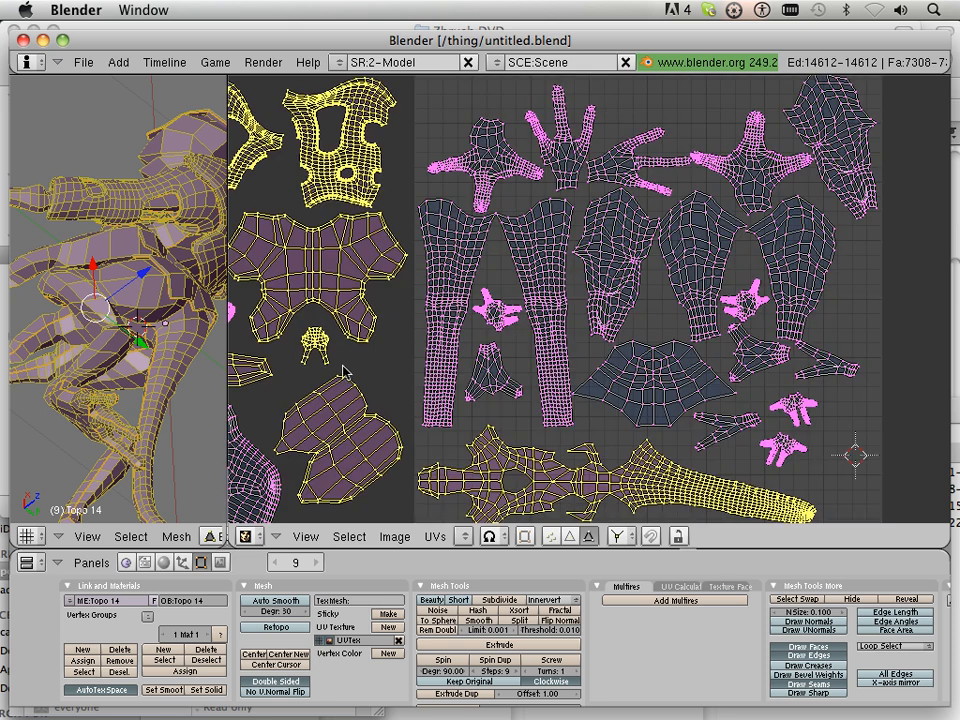
{"action": "scroll", "coordinate": [345, 373], "scroll_direction": "up", "scroll_amount": 2}
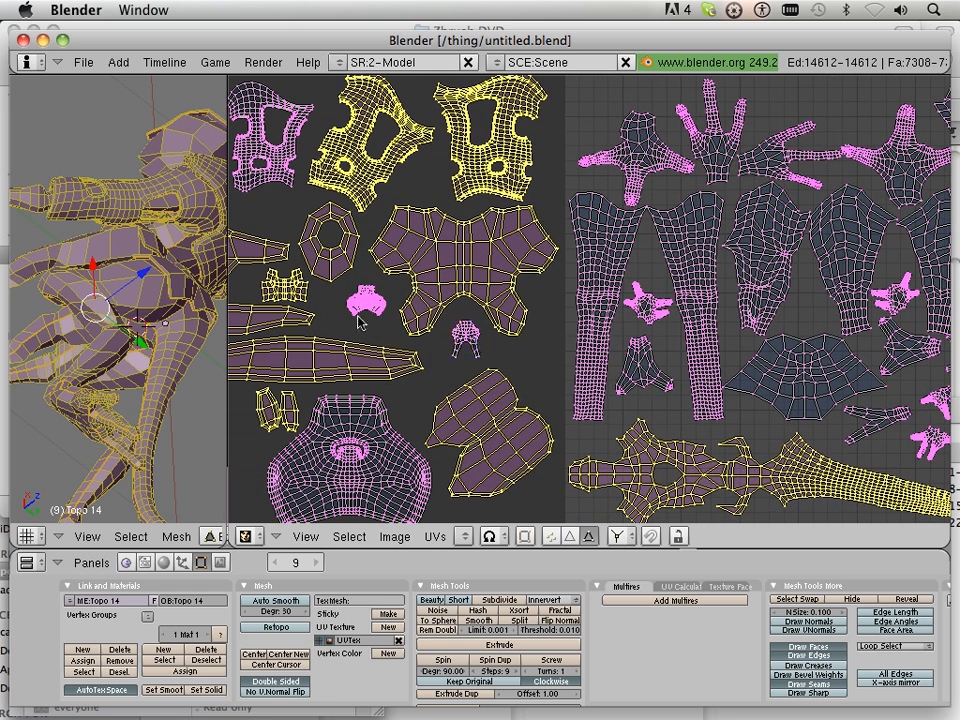
{"action": "key", "text": "shift+l"}
{"action": "middle_click_drag", "start_coordinate": [385, 362], "coordinate": [501, 340]}
{"action": "key", "text": "shift+l"}
{"action": "scroll", "coordinate": [447, 305], "scroll_direction": "up", "scroll_amount": 4}
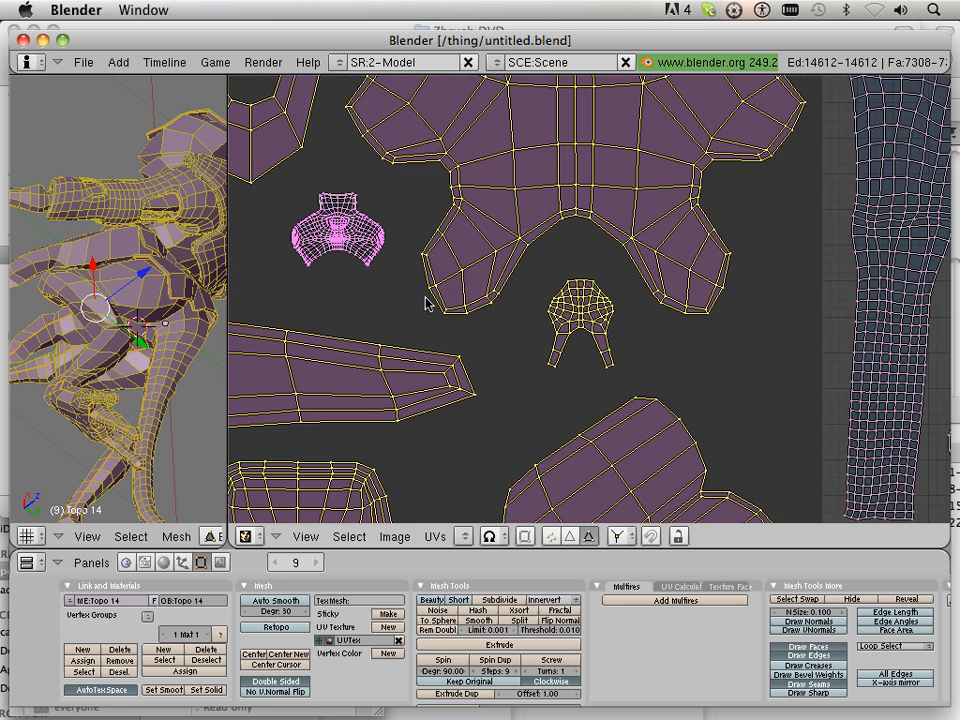
{"action": "middle_click_drag", "start_coordinate": [379, 279], "coordinate": [709, 444]}
{"action": "key", "text": "shift+l"}
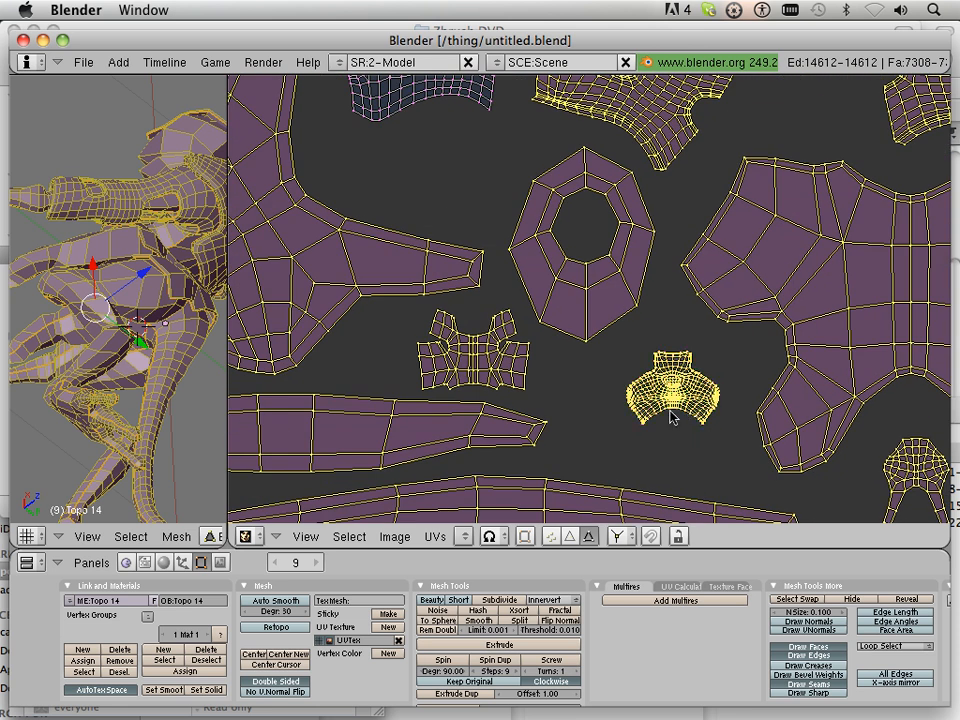
{"action": "scroll", "coordinate": [505, 392], "scroll_direction": "down", "scroll_amount": 2}
{"action": "key", "text": "shift+l"}
{"action": "key", "text": "shift+l"}
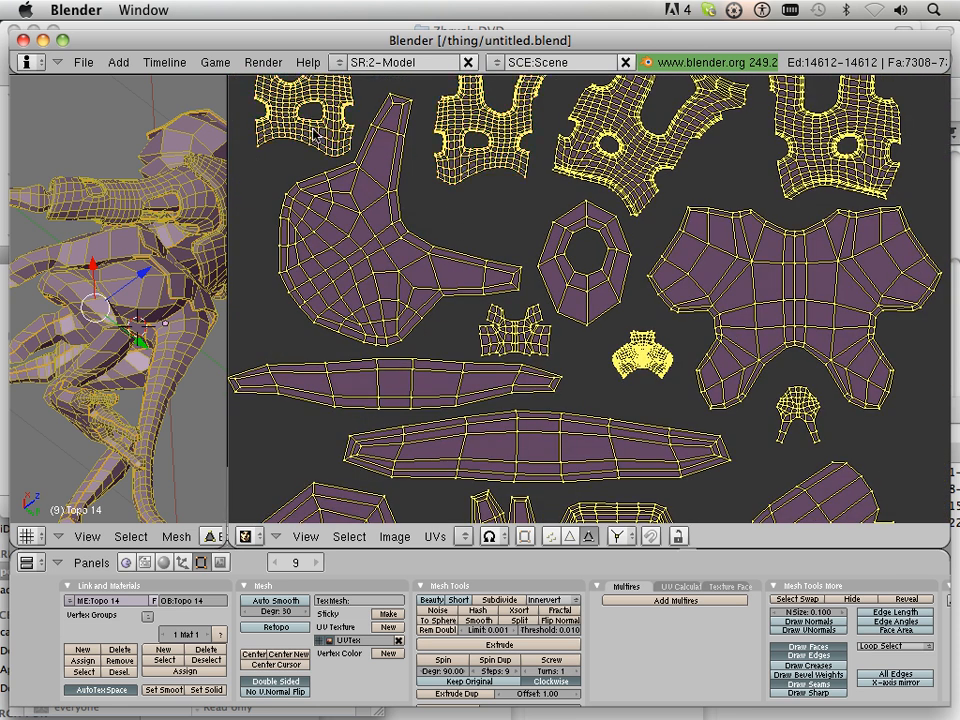
{"action": "scroll", "coordinate": [459, 231], "scroll_direction": "down", "scroll_amount": 3}
{"action": "scroll", "coordinate": [433, 376], "scroll_direction": "down", "scroll_amount": 3}
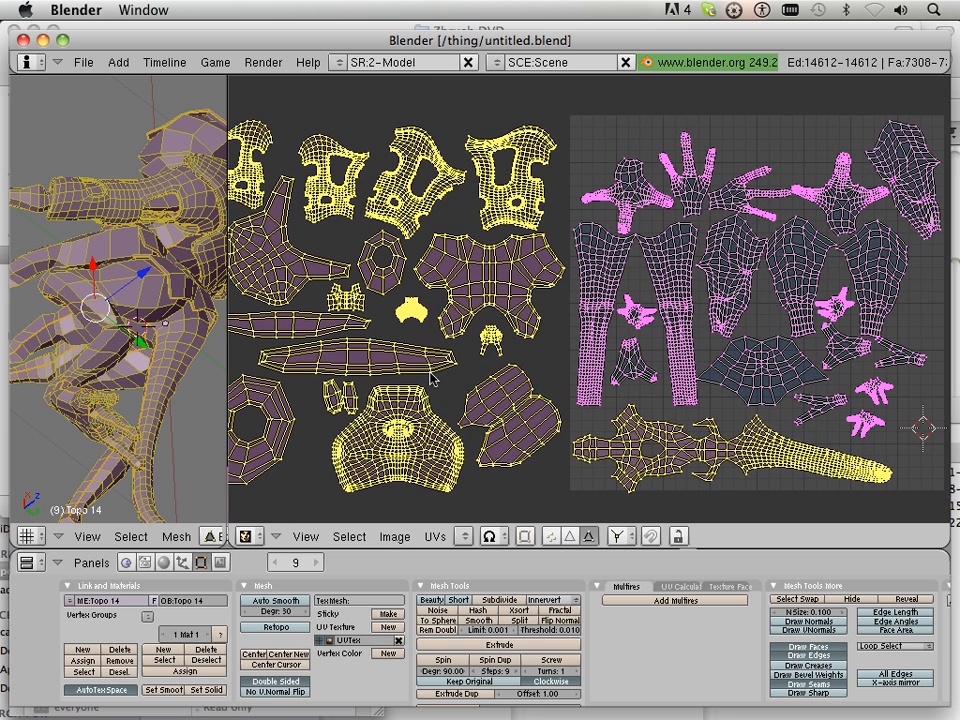
Deselect the tail island inside the UV tile so only the group beside the tile stays selected.
{"action": "middle_click_drag", "start_coordinate": [551, 401], "coordinate": [439, 401]}
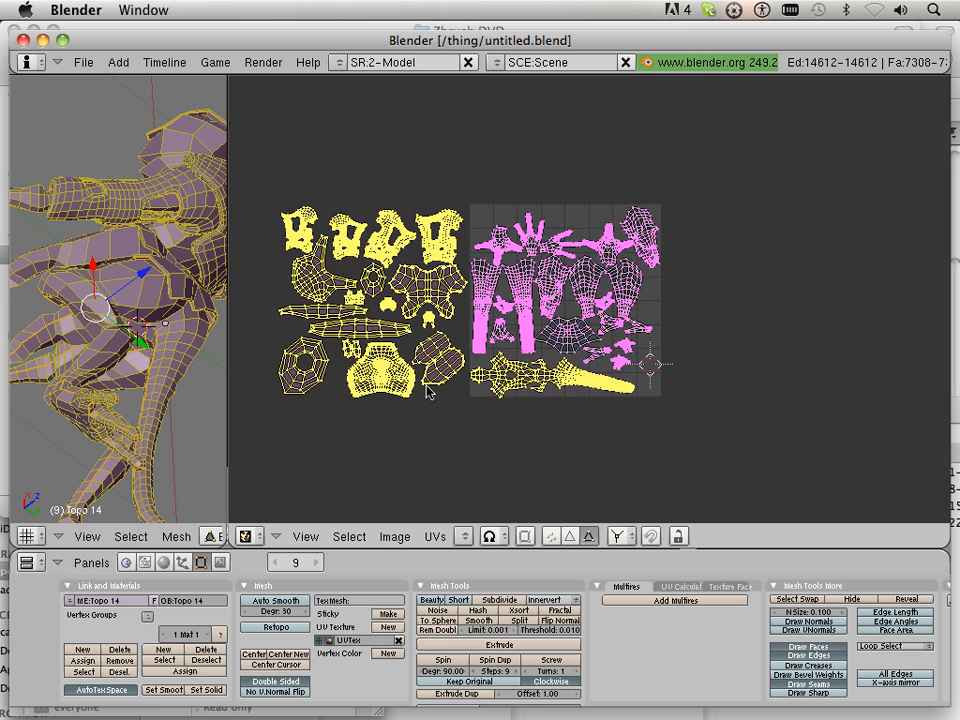
{"action": "key", "text": "g"}
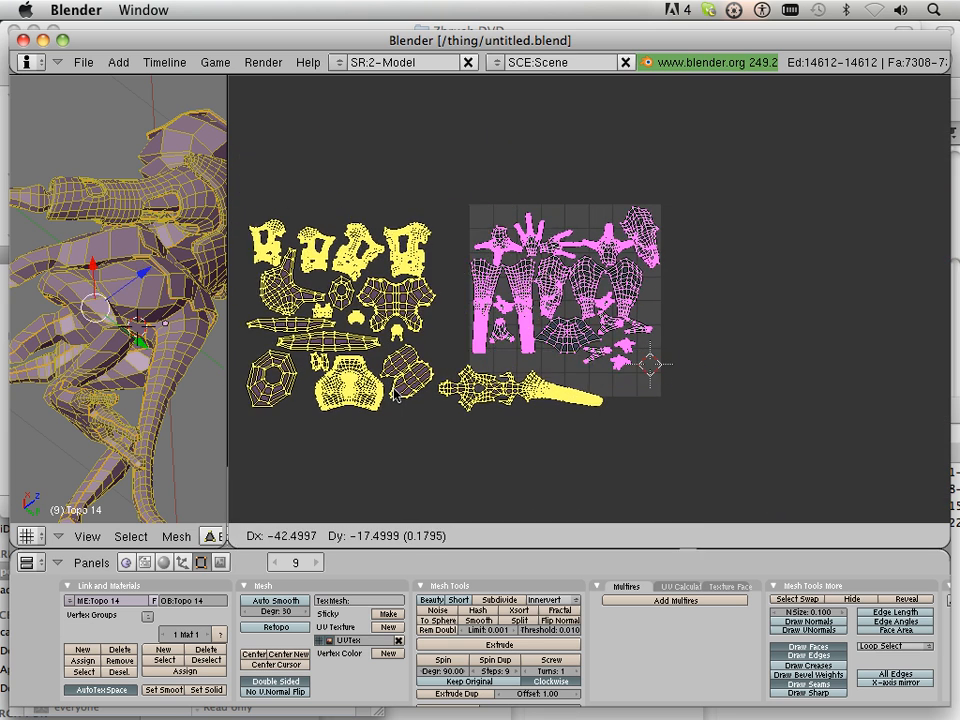
{"action": "key", "text": "Escape"}
{"action": "right_click", "coordinate": [500, 387], "text": "shift"}
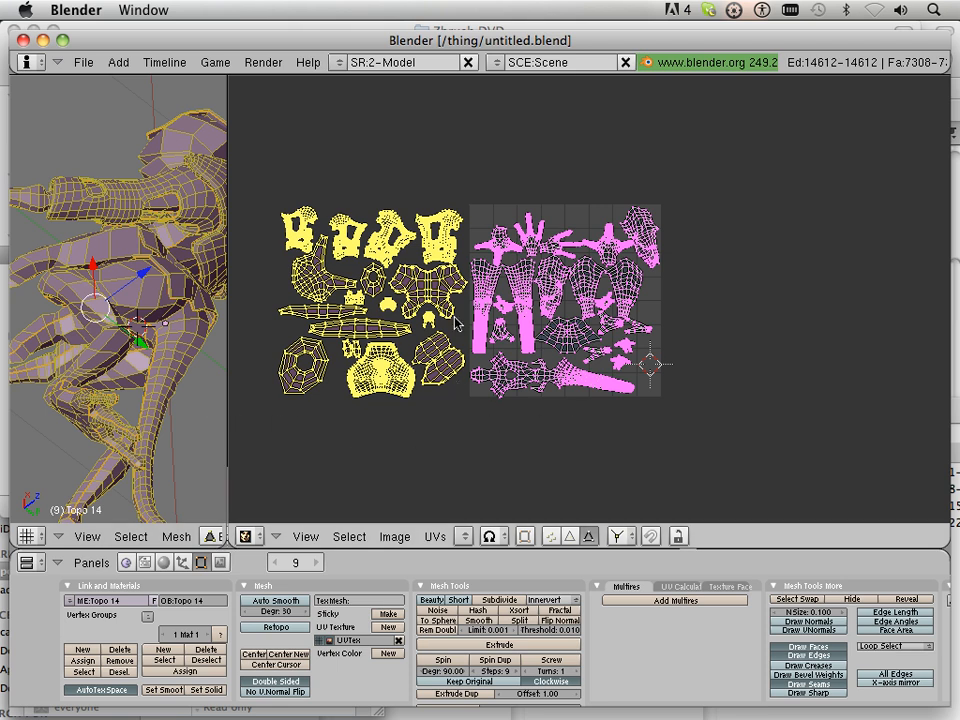
Move the selected group of islands about 261 units horizontally onto the UV tile, over the islands already there.
{"action": "scroll", "coordinate": [450, 318], "scroll_direction": "up", "scroll_amount": 4}
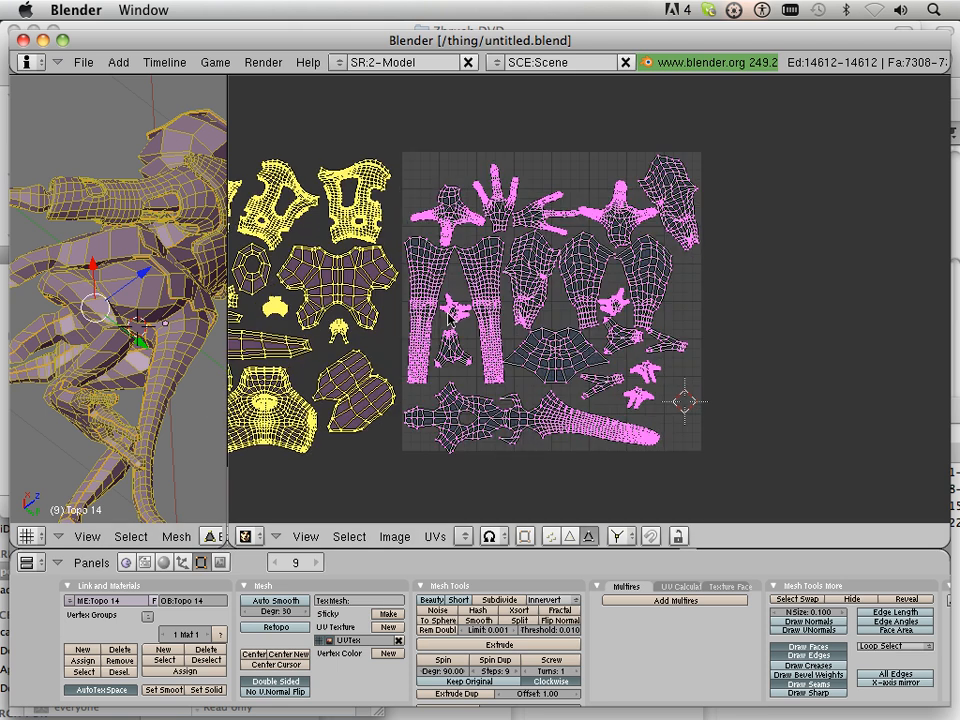
{"action": "scroll", "coordinate": [330, 240], "scroll_direction": "down", "scroll_amount": 2}
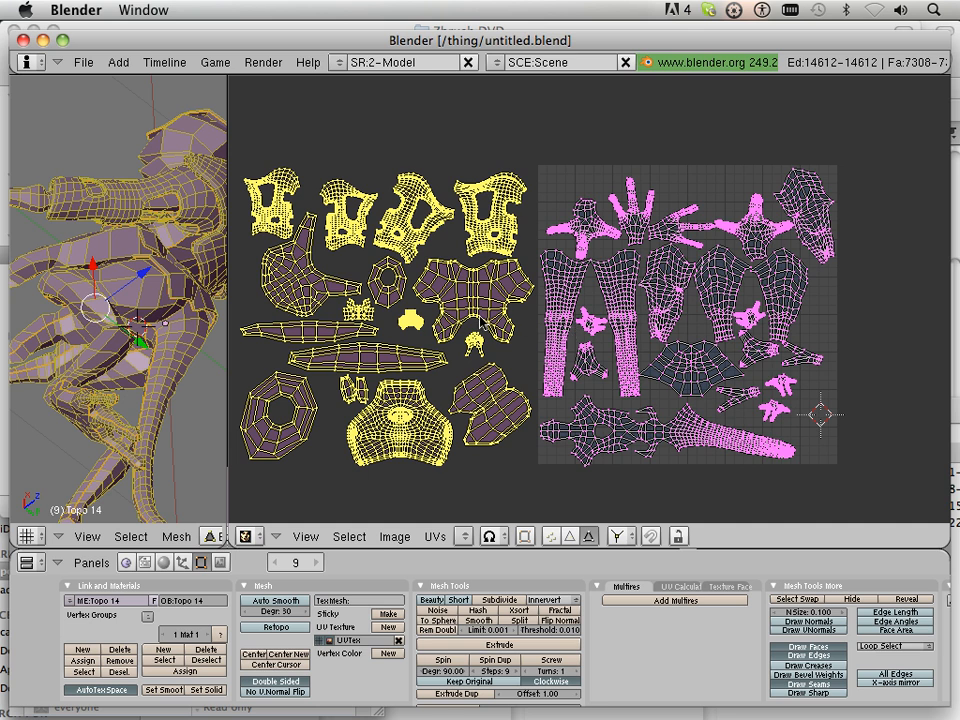
{"action": "key", "text": "g"}
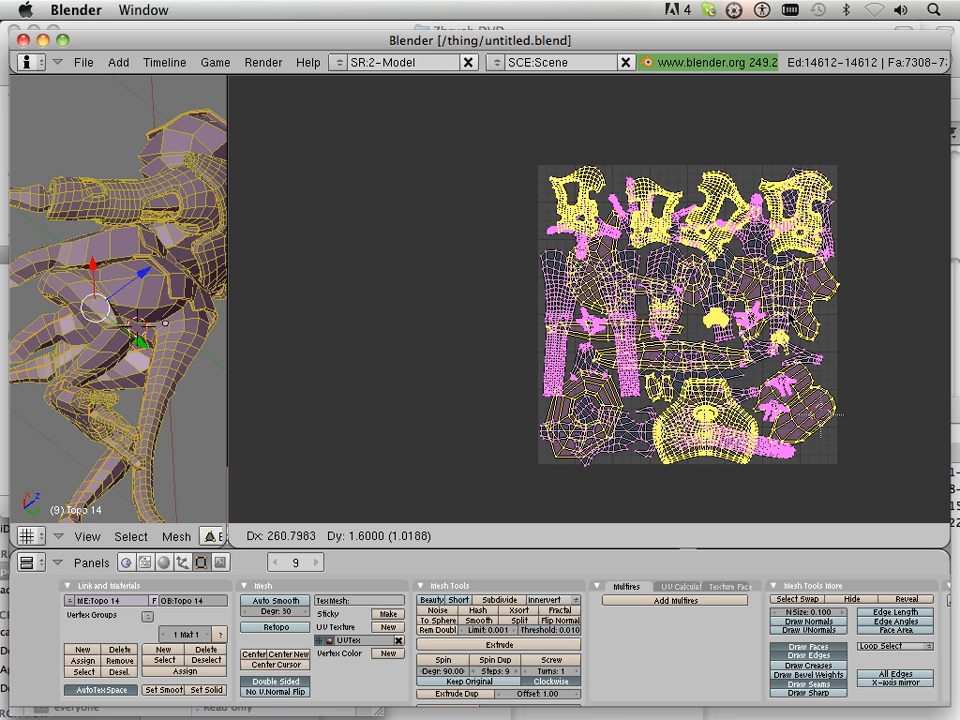
{"action": "left_click", "coordinate": [792, 316]}
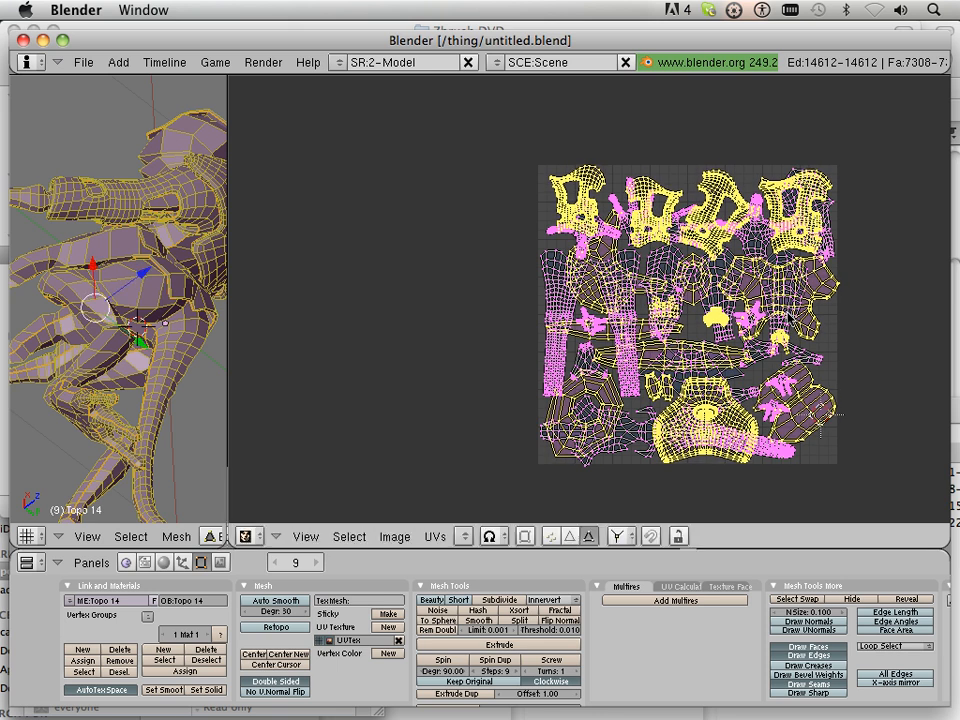
Examine up close how the two groups of islands overlap inside the UV tile.
{"action": "scroll", "coordinate": [792, 320], "scroll_direction": "up", "scroll_amount": 5}
{"action": "scroll", "coordinate": [668, 287], "scroll_direction": "up", "scroll_amount": 1}
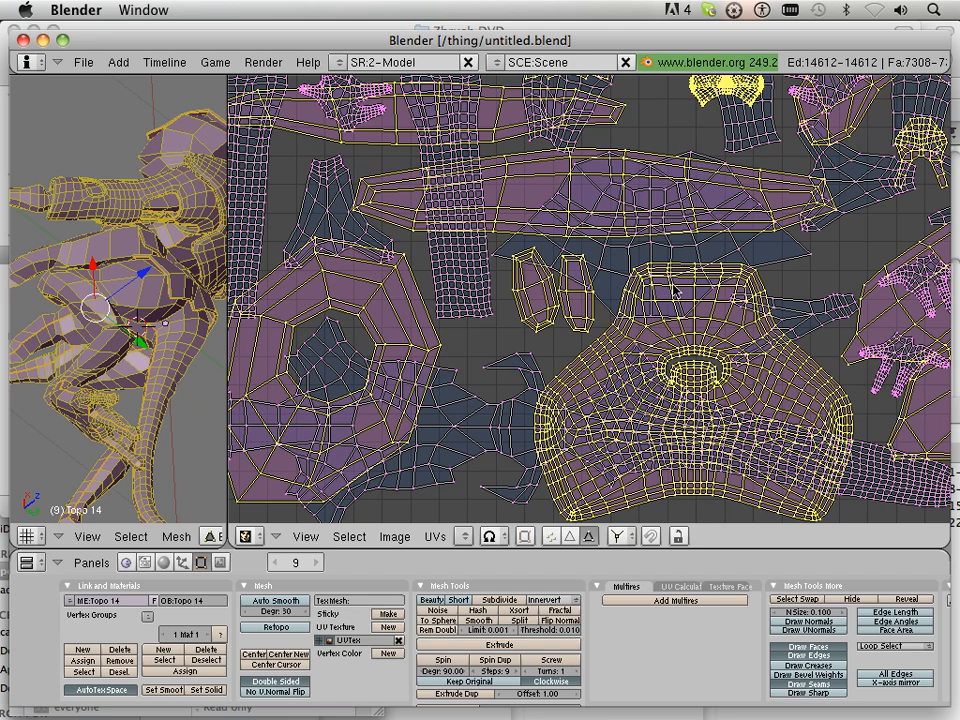
{"action": "middle_click_drag", "start_coordinate": [623, 218], "coordinate": [670, 421]}
{"action": "middle_click_drag", "start_coordinate": [588, 168], "coordinate": [591, 384]}
{"action": "middle_click_drag", "start_coordinate": [567, 279], "coordinate": [580, 372]}
{"action": "scroll", "coordinate": [578, 370], "scroll_direction": "down", "scroll_amount": 5}
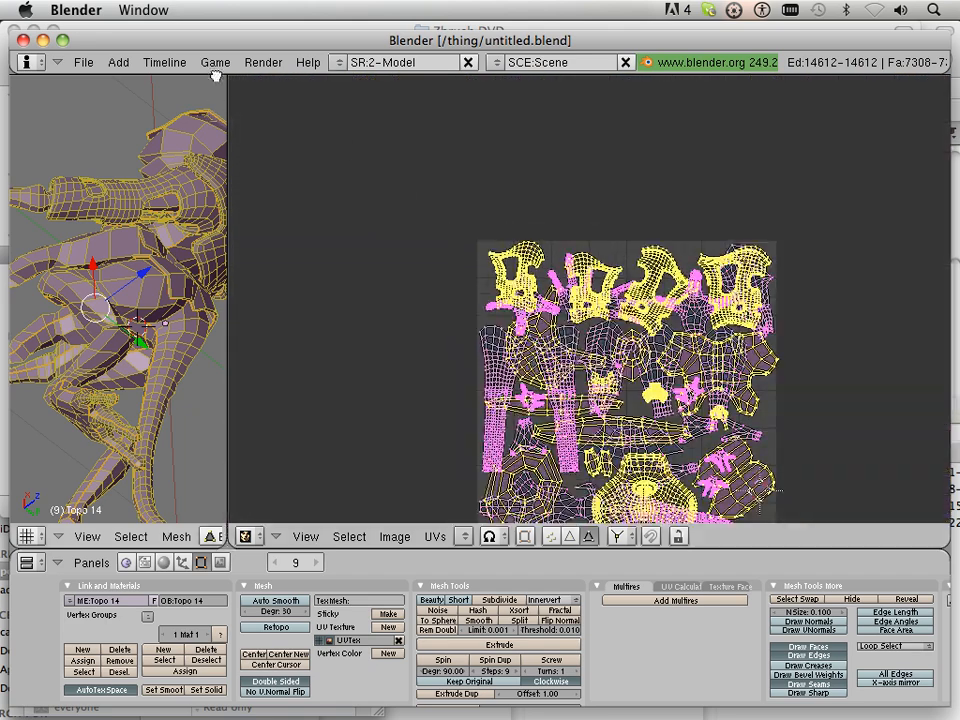
Start a Wavefront (.obj) export of the creature mesh to the /thing/ folder with the file name finished.obj.
{"action": "left_click", "coordinate": [83, 64]}
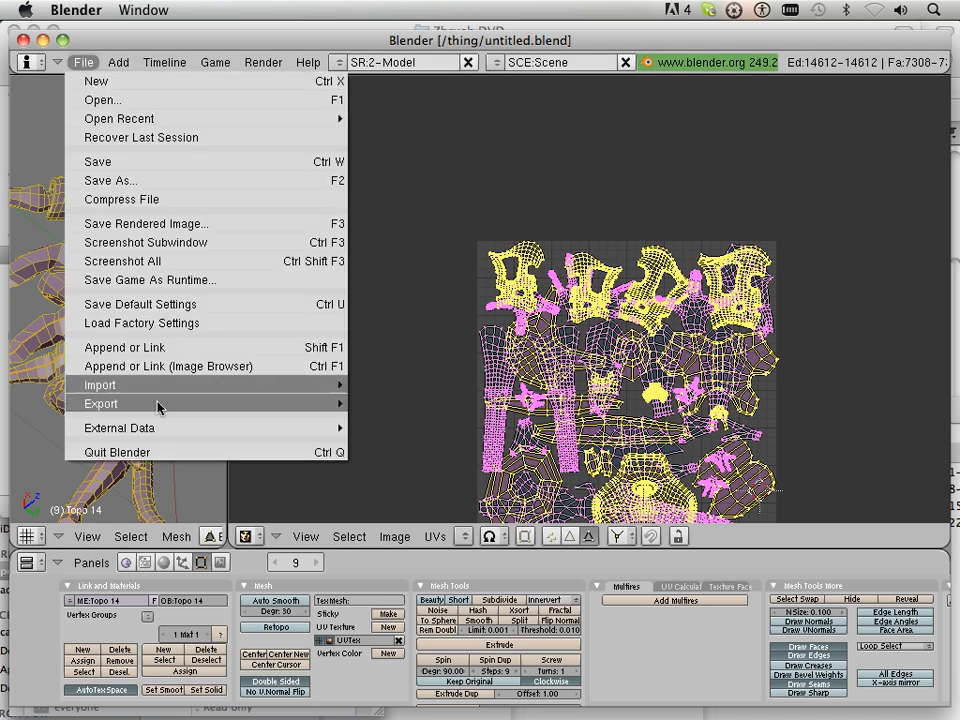
{"action": "mouse_move", "coordinate": [219, 405]}
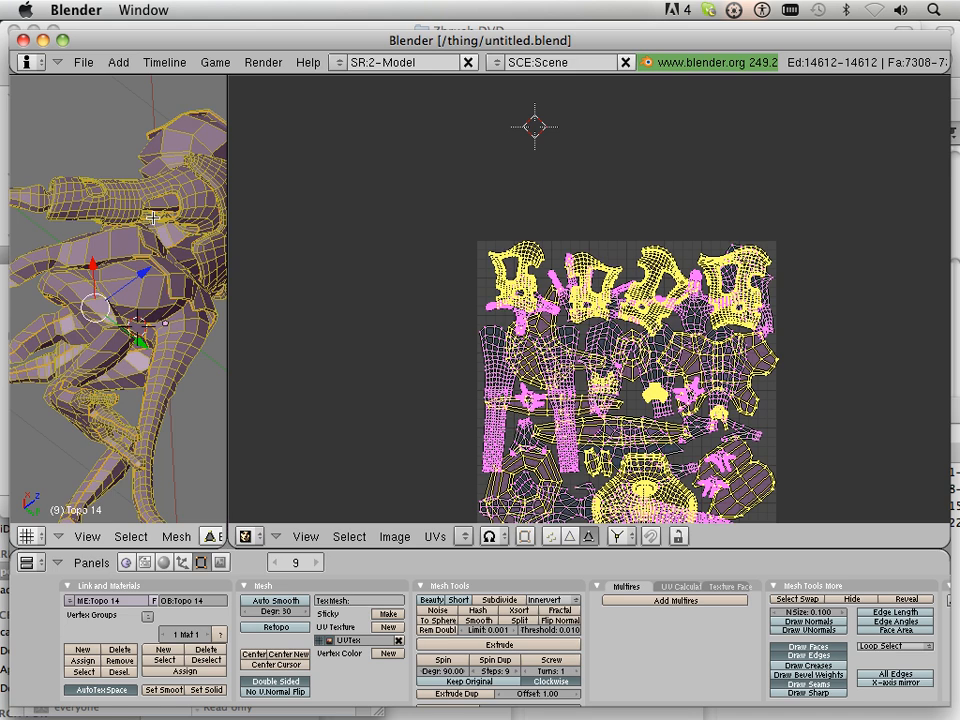
{"action": "left_click", "coordinate": [83, 62]}
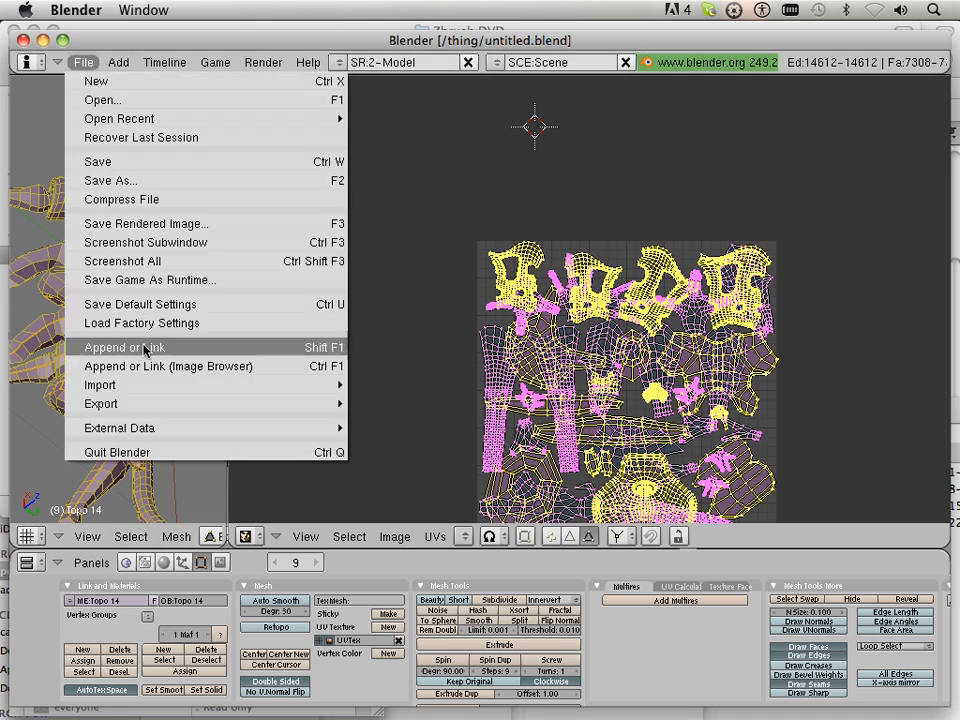
{"action": "mouse_move", "coordinate": [240, 407]}
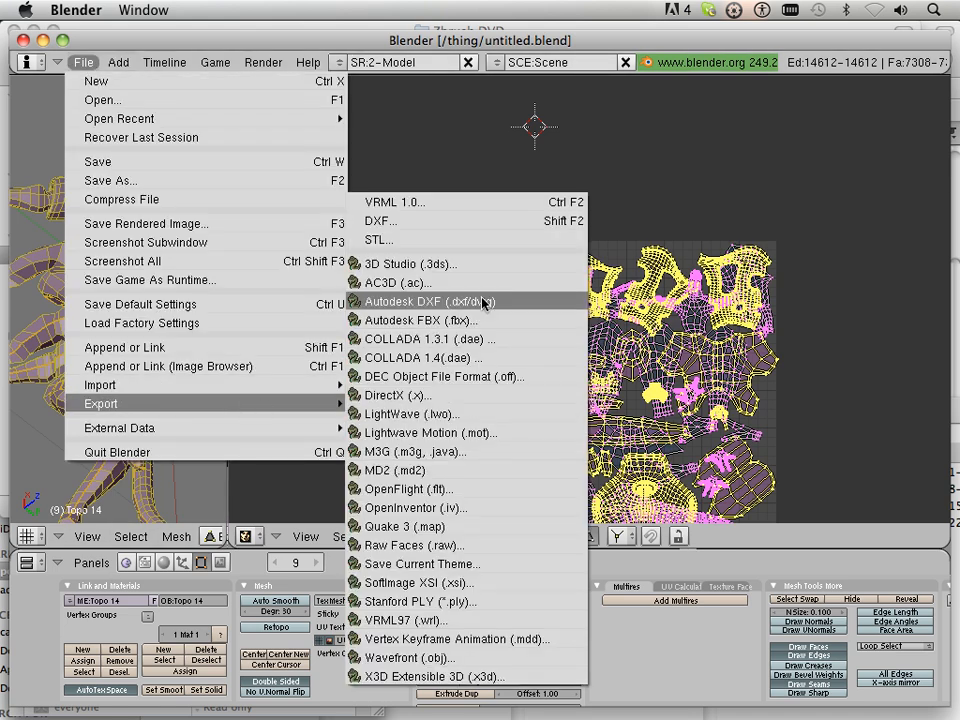
{"action": "left_click", "coordinate": [447, 657]}
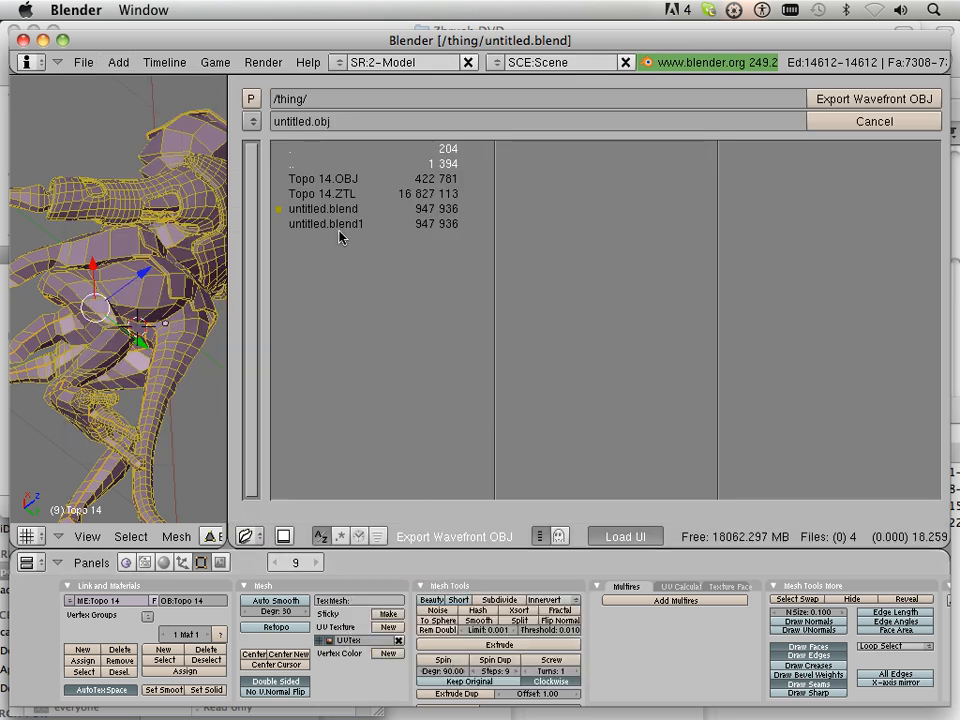
{"action": "left_click", "coordinate": [310, 122]}
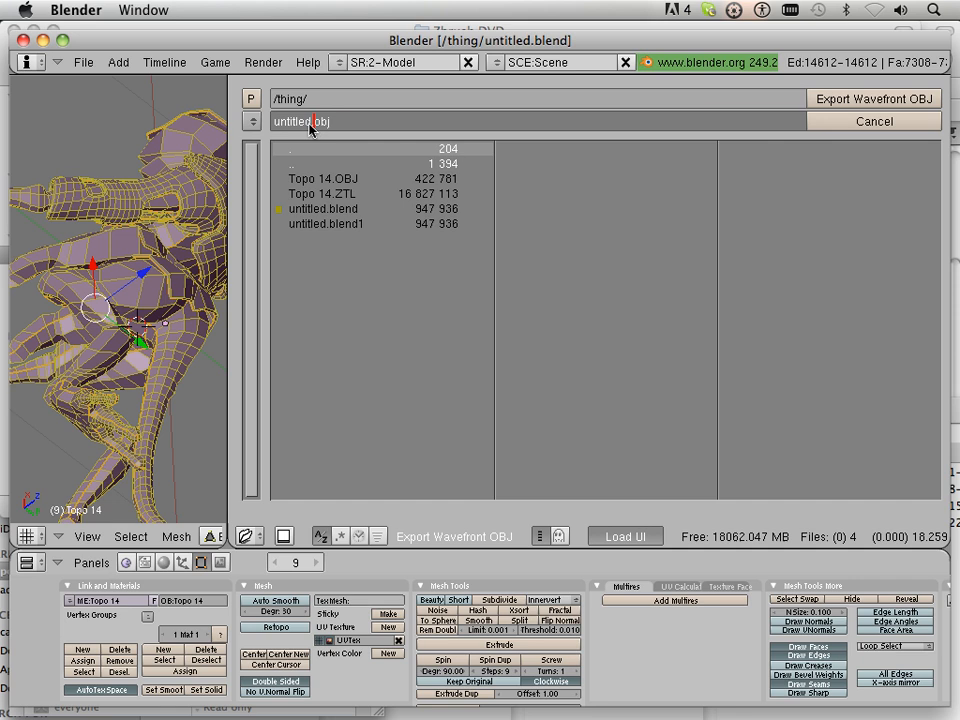
{"action": "key", "text": "BackSpace"}
{"action": "key", "text": "BackSpace"}
{"action": "key", "text": "BackSpace"}
{"action": "key", "text": "BackSpace"}
{"action": "key", "text": "BackSpace"}
{"action": "key", "text": "BackSpace"}
{"action": "key", "text": "BackSpace"}
{"action": "key", "text": "BackSpace"}
{"action": "type", "text": "finished"}
{"action": "left_click", "coordinate": [882, 97]}
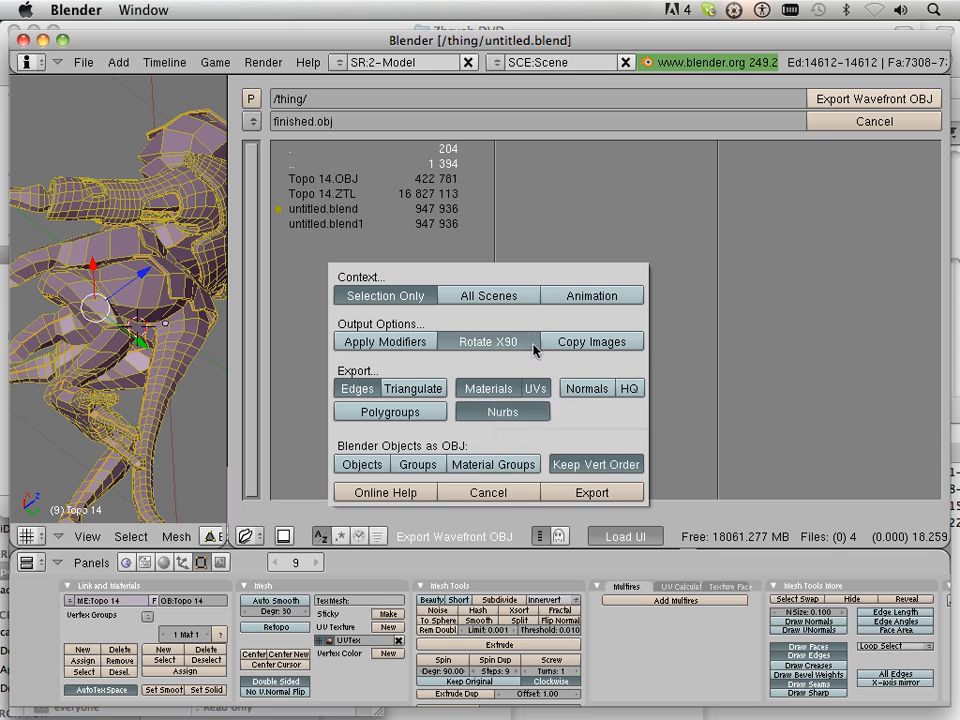
Turn off the Nurbs export option and export the OBJ file.
{"action": "left_click", "coordinate": [505, 417]}
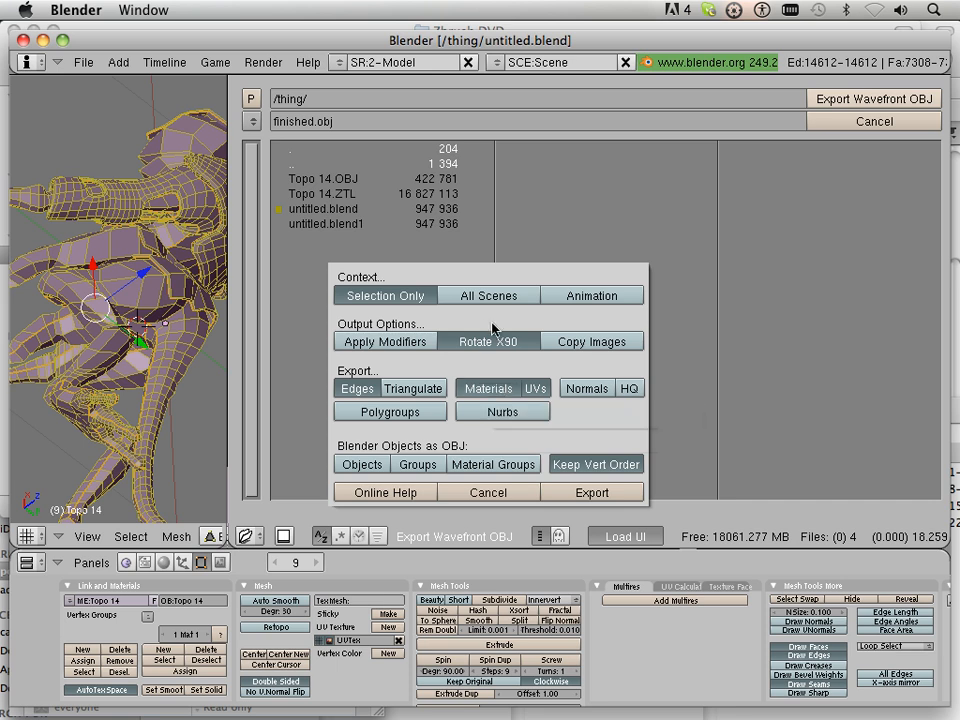
{"action": "left_click", "coordinate": [593, 493]}
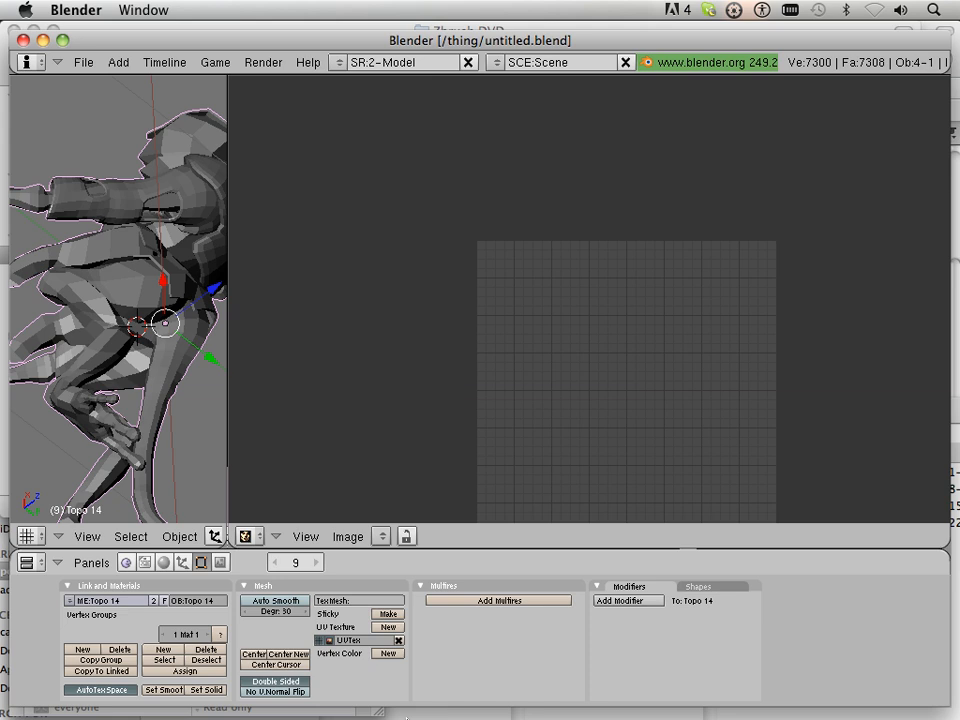
Switch to ZBrush and bring the start of the Tool palette, with its import options, into view.
{"action": "left_click", "coordinate": [475, 702]}
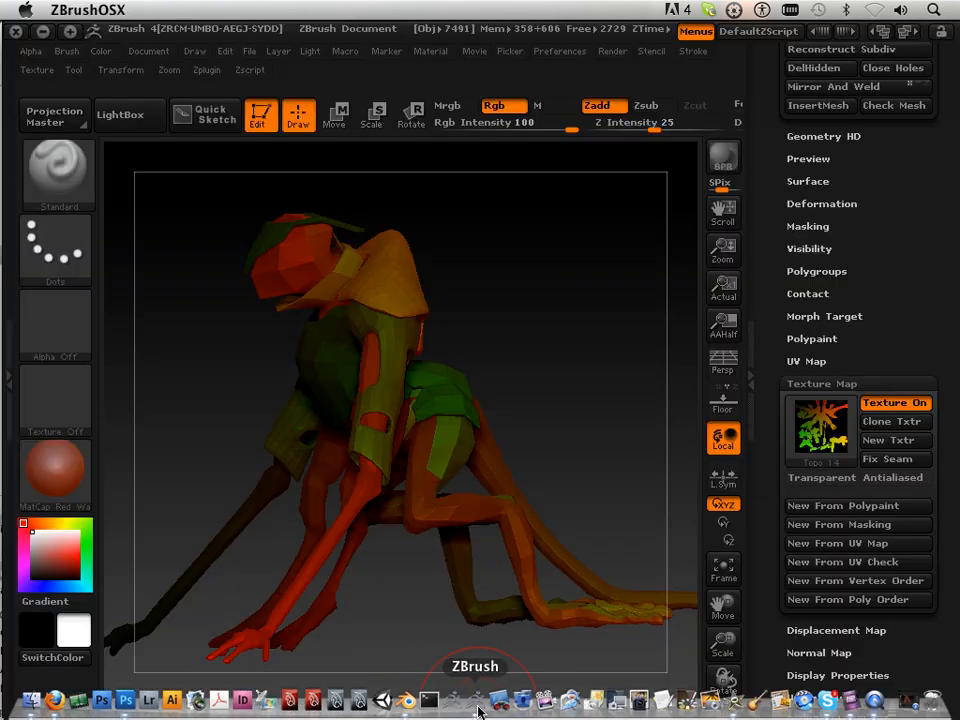
{"action": "left_click_drag", "start_coordinate": [769, 235], "coordinate": [765, 543]}
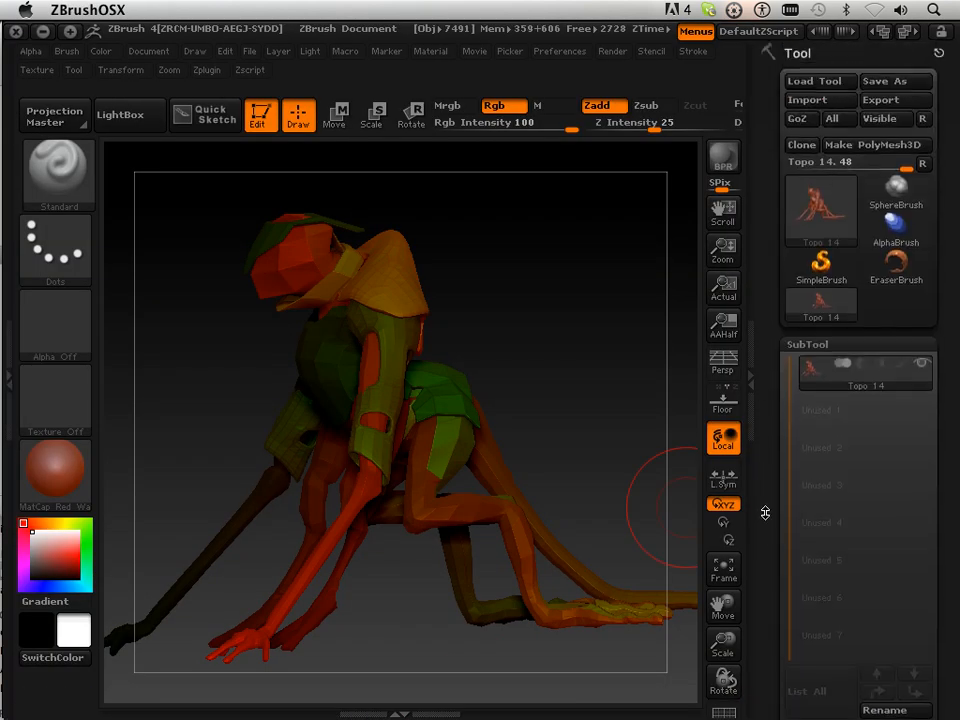